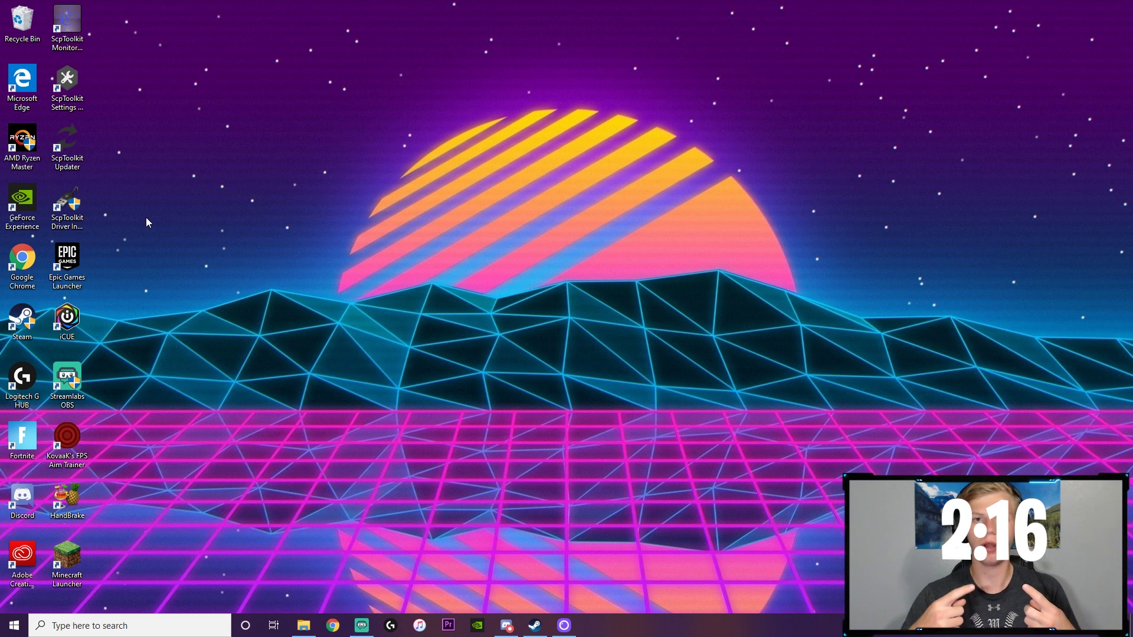
- Launch the ScpToolkit Driver Installer from its desktop shortcut
click(69, 204)
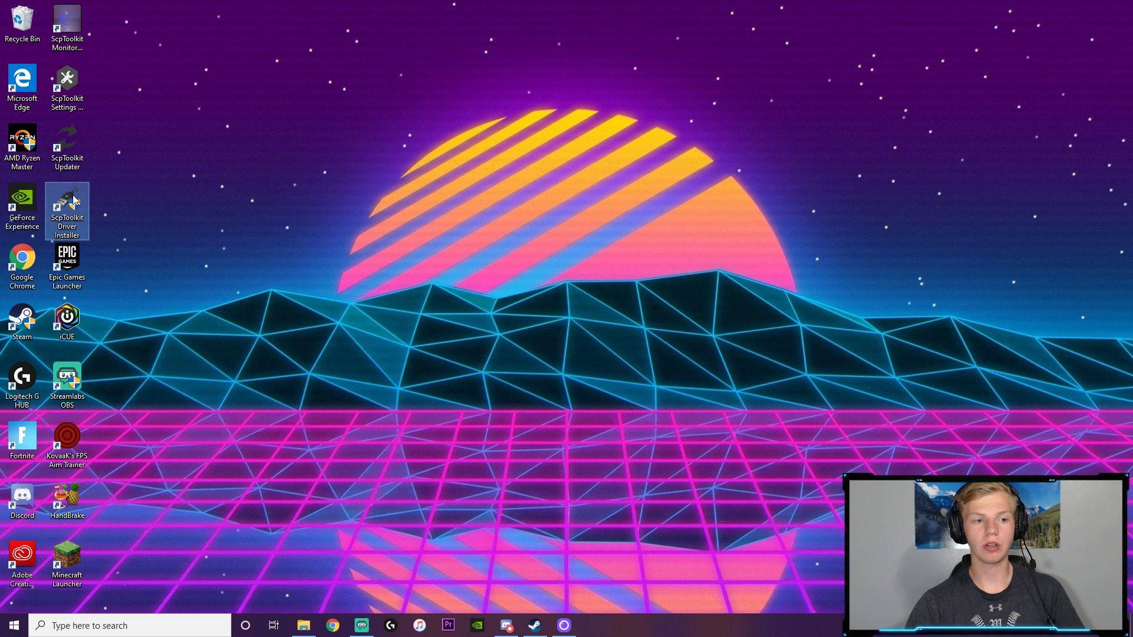
right_click(74, 199)
key(Escape)
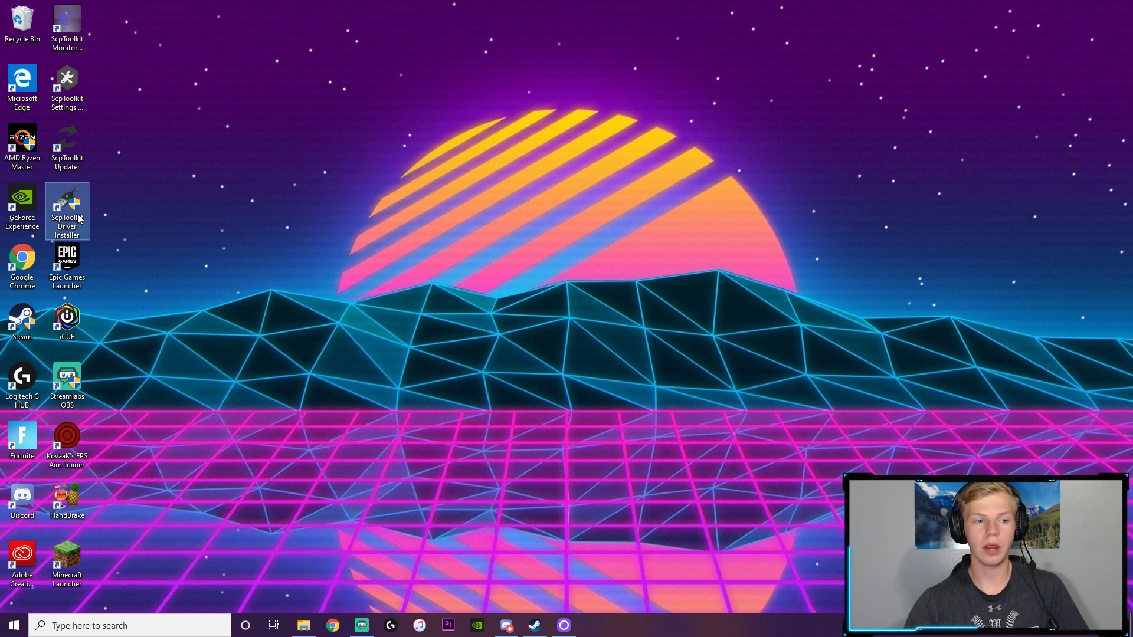
right_click(74, 206)
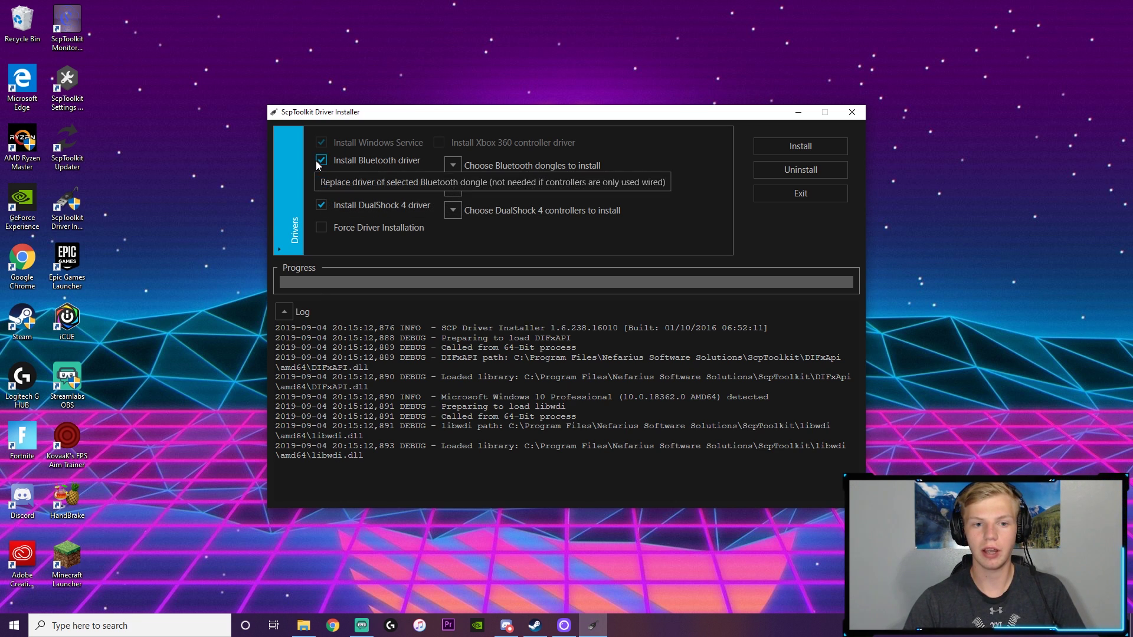
- Choose only the DualShock 4 driver for the Wireless Controller (VID: 054C, PID: 05C5), leaving Bluetooth and DualShock 3 off, and exit the installer
click(319, 161)
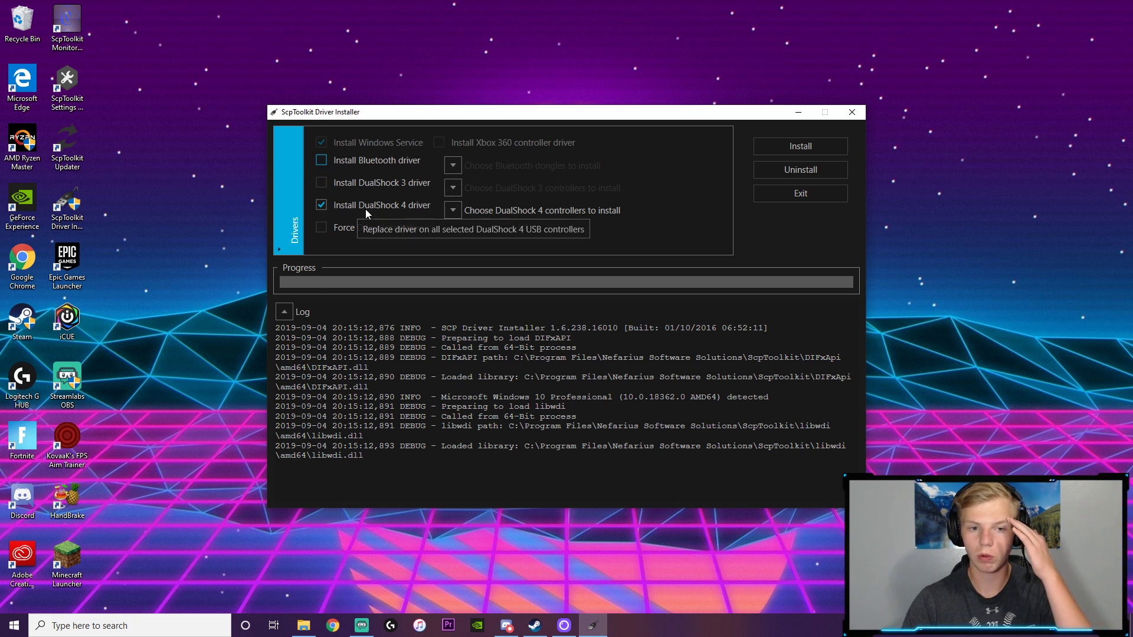
click(452, 212)
scroll(493, 236, down, 2)
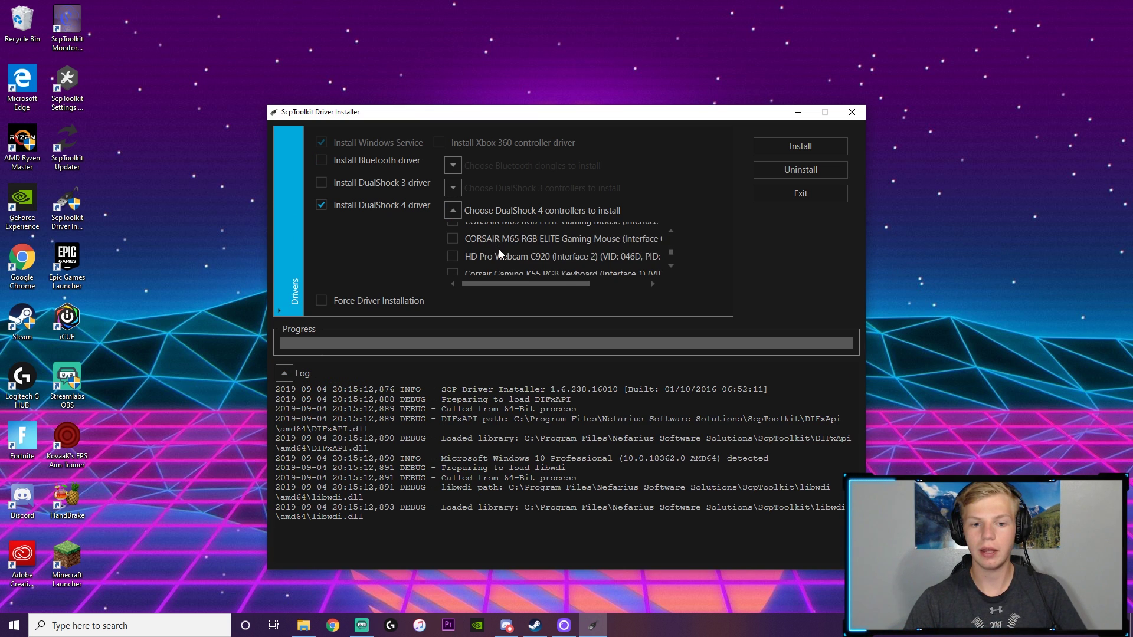
scroll(499, 252, down, 1)
scroll(501, 250, up, 3)
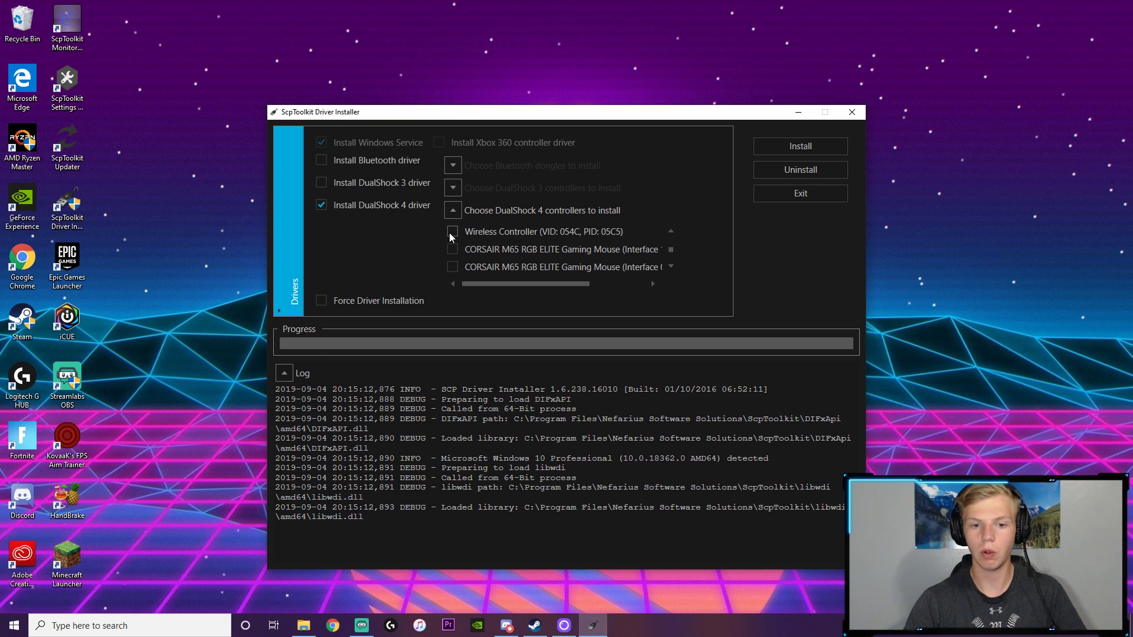
click(452, 234)
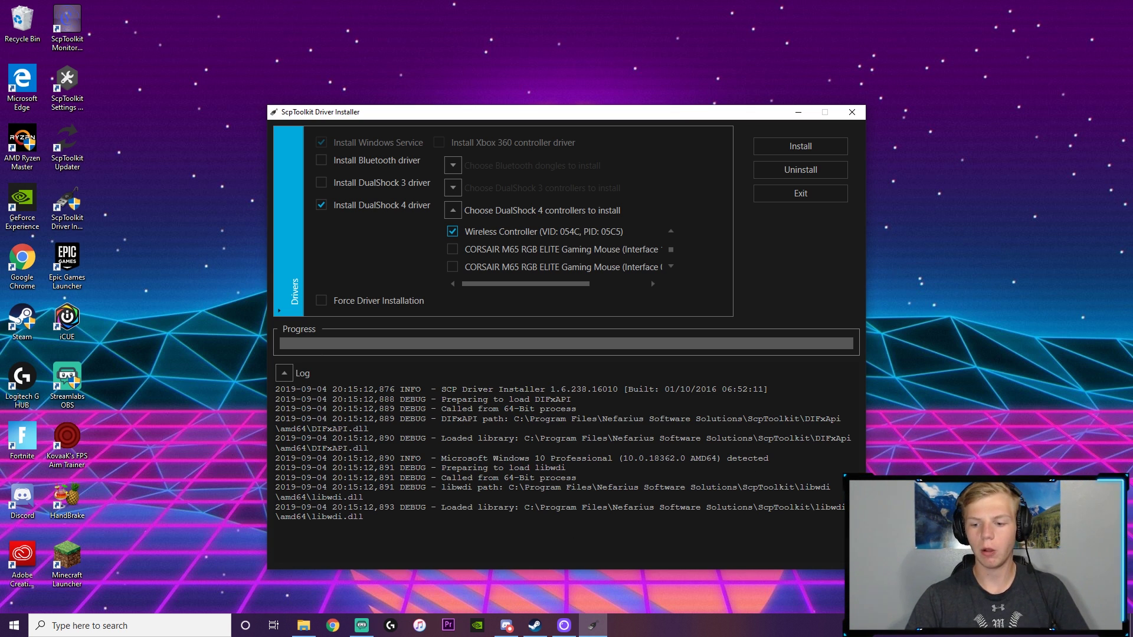
click(67, 212)
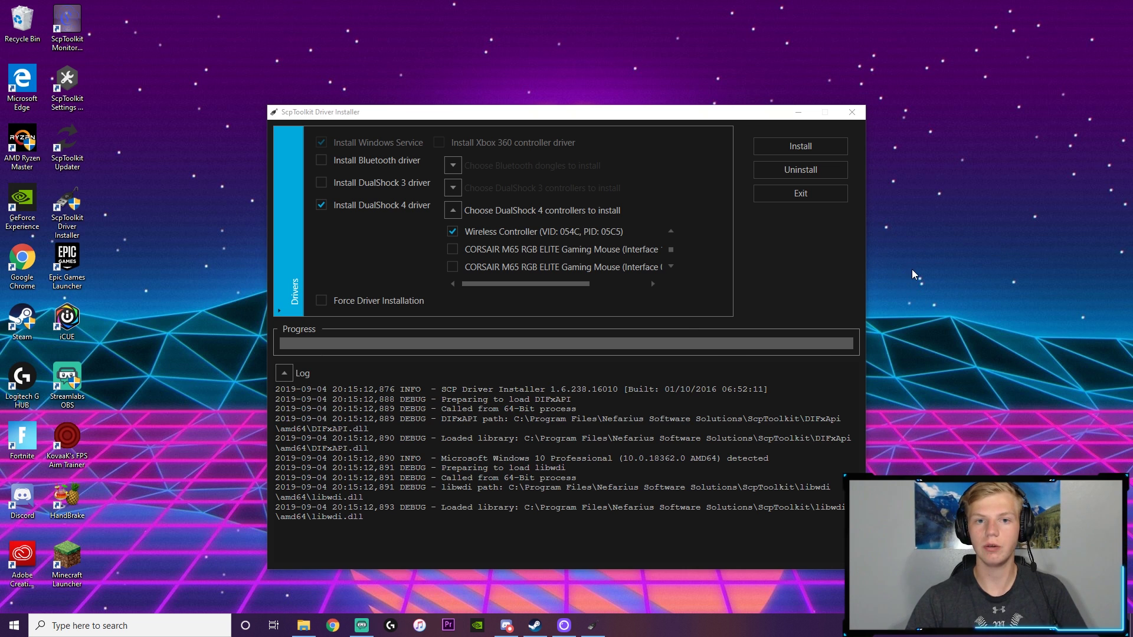
click(761, 192)
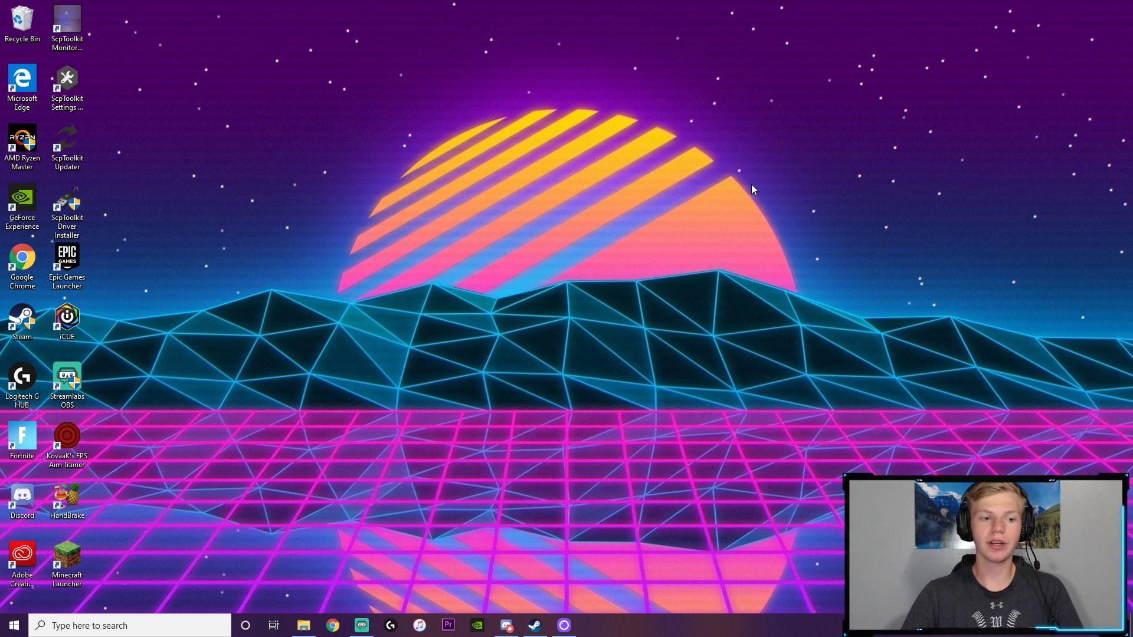
- Check the compatibility settings of the Steam desktop shortcut for running as an administrator, leaving them as they are
click(23, 328)
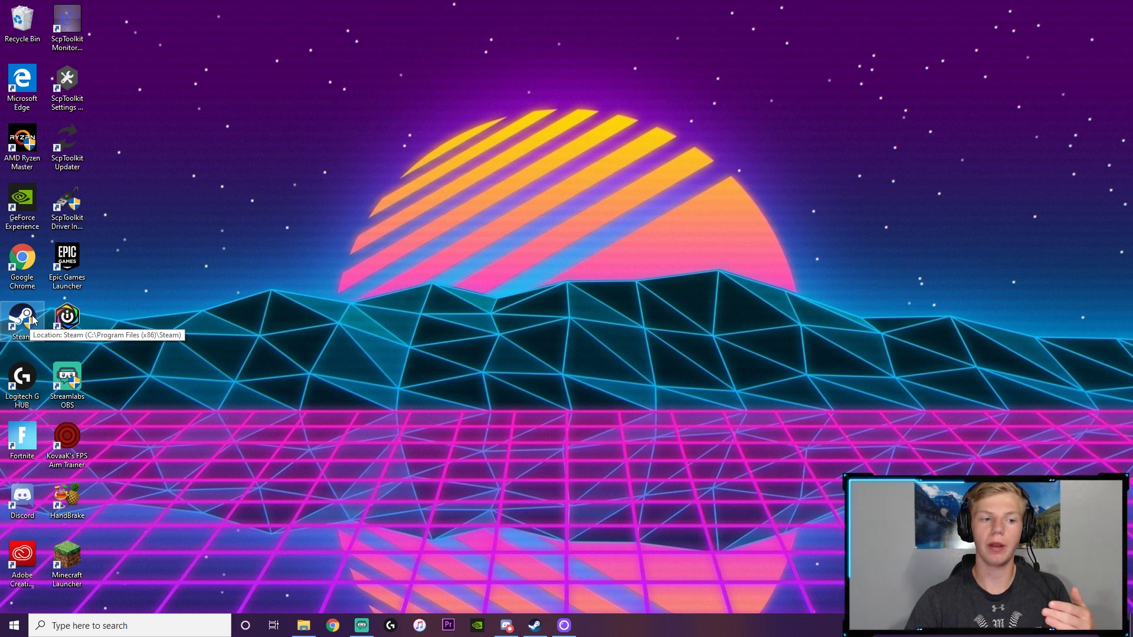
right_click(33, 322)
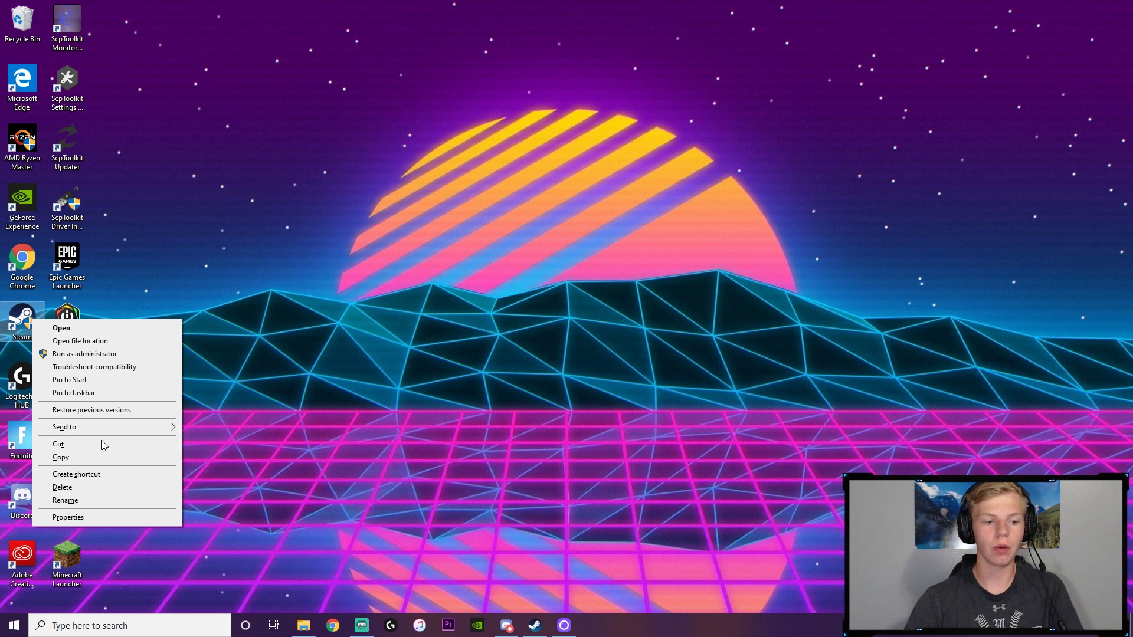
click(88, 516)
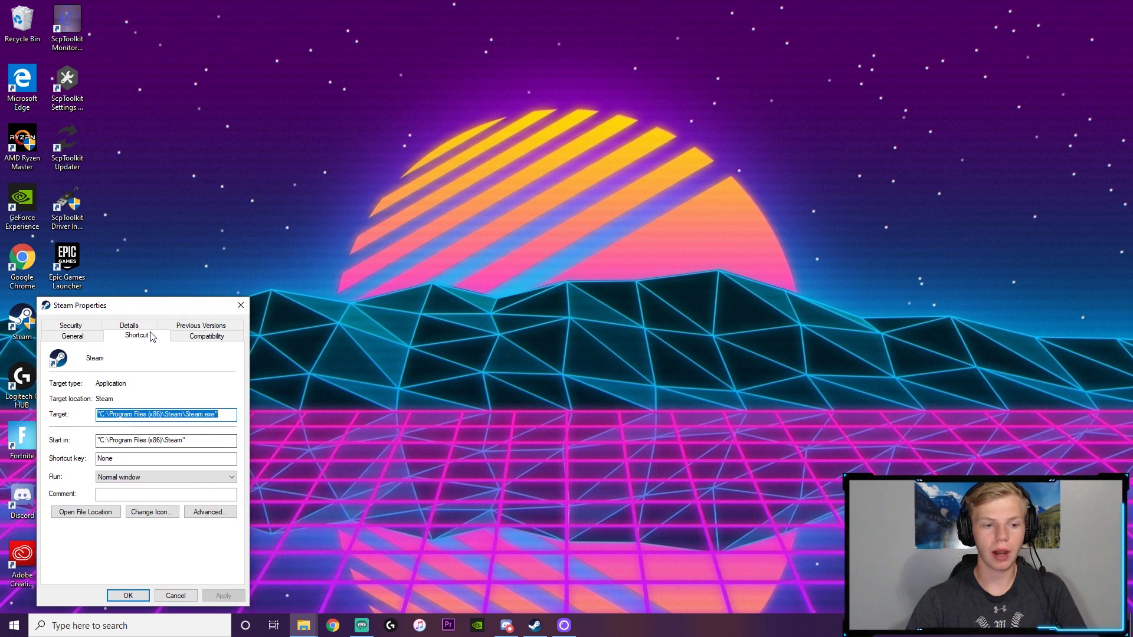
click(207, 340)
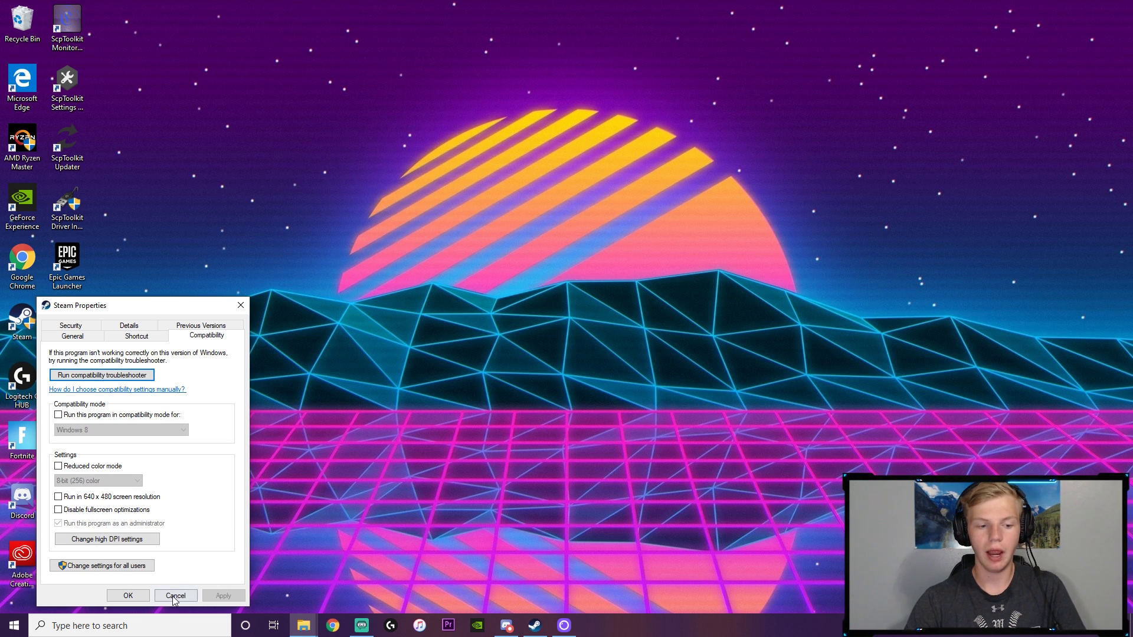
key(Escape)
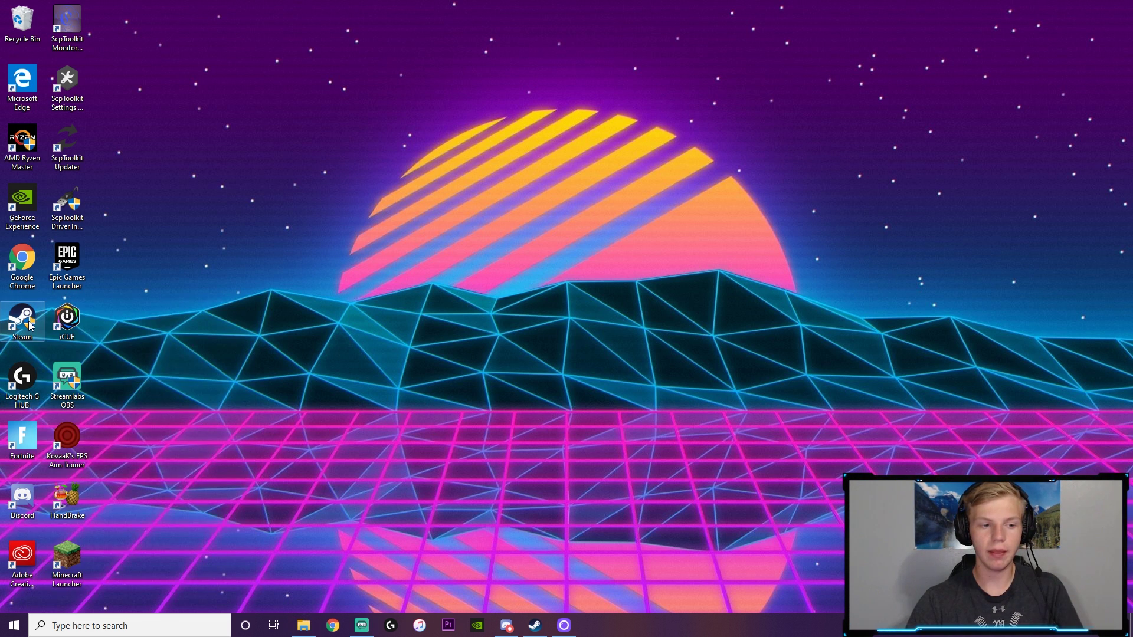
- Launch Steam and exit the Epic Games Launcher running in the background
key(Return)
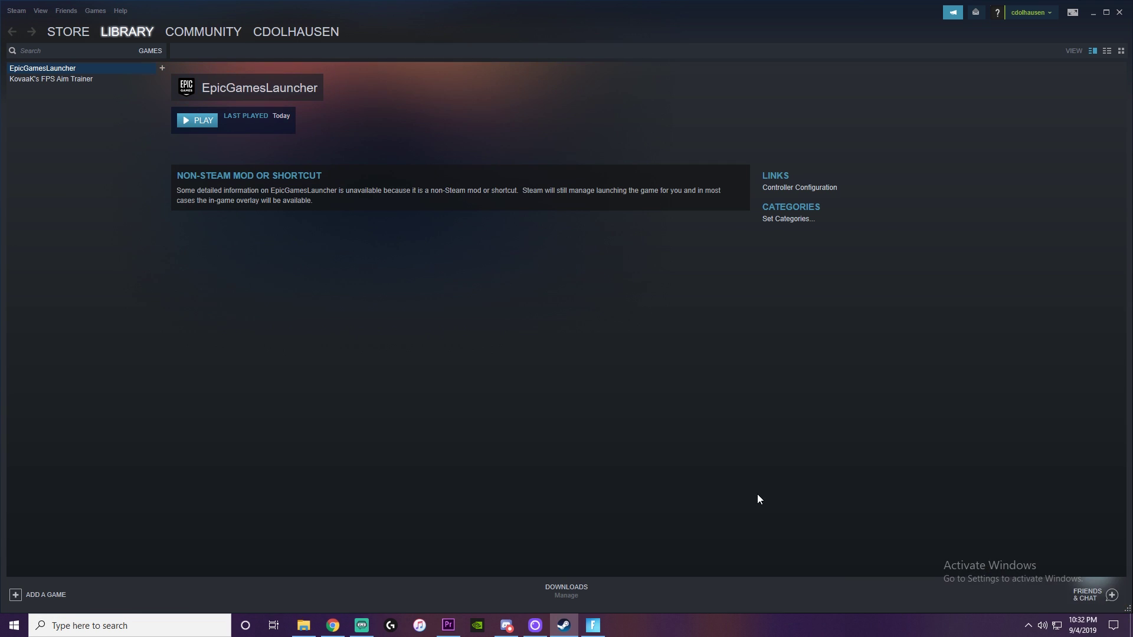
click(1029, 628)
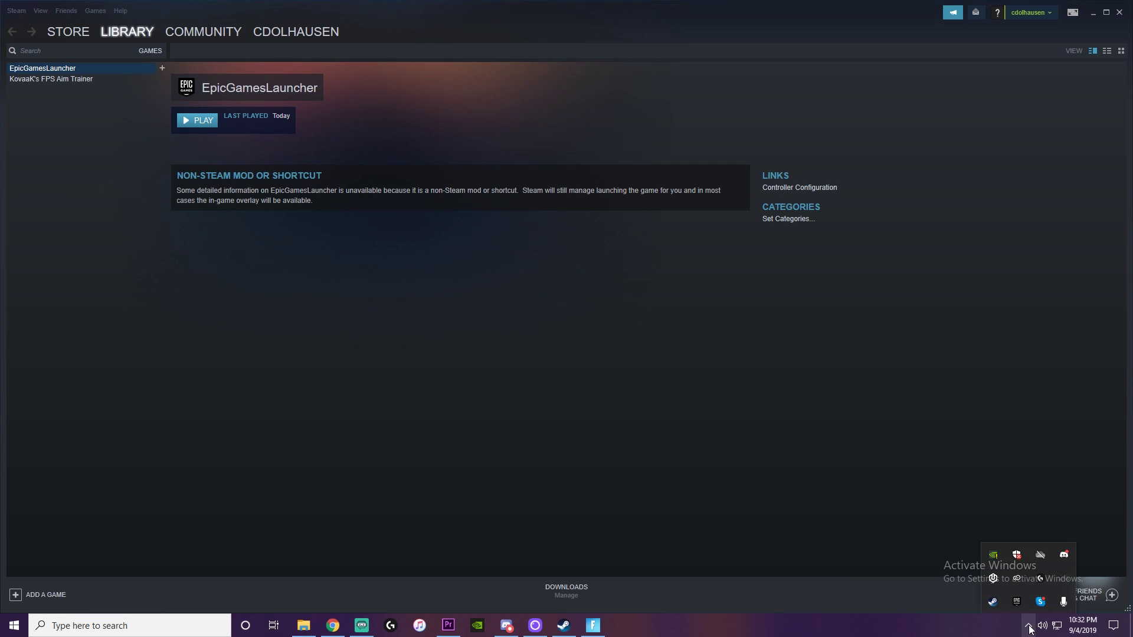
right_click(1016, 602)
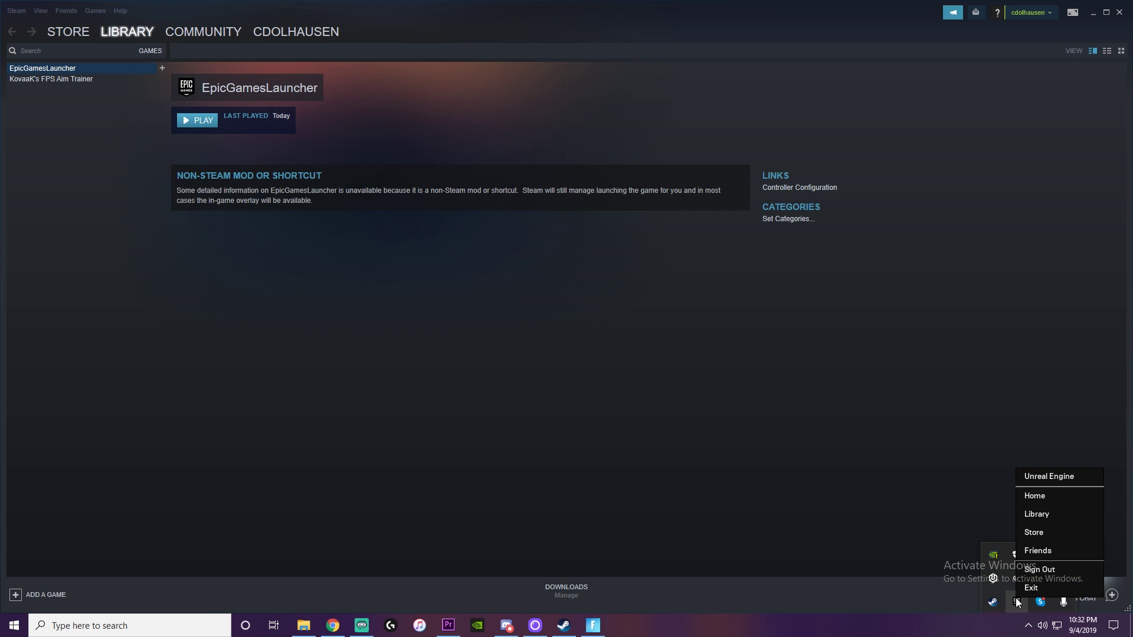
click(1033, 592)
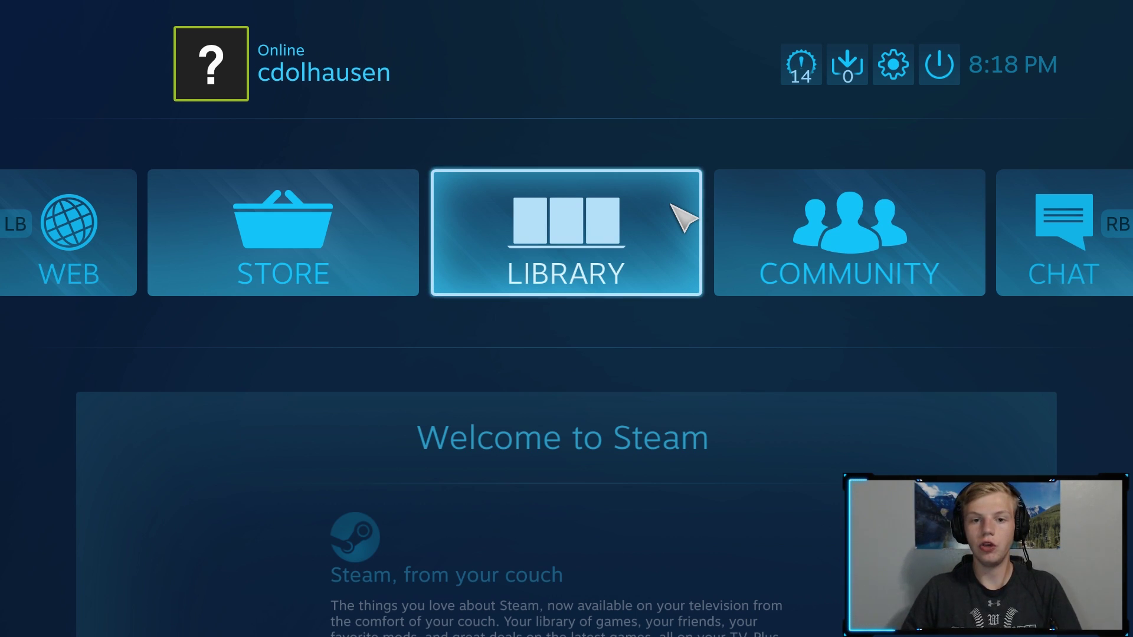
- Test navigation in Big Picture mode by moving between Library and Community and entering and leaving the Library
key(Right)
key(Left)
key(Right)
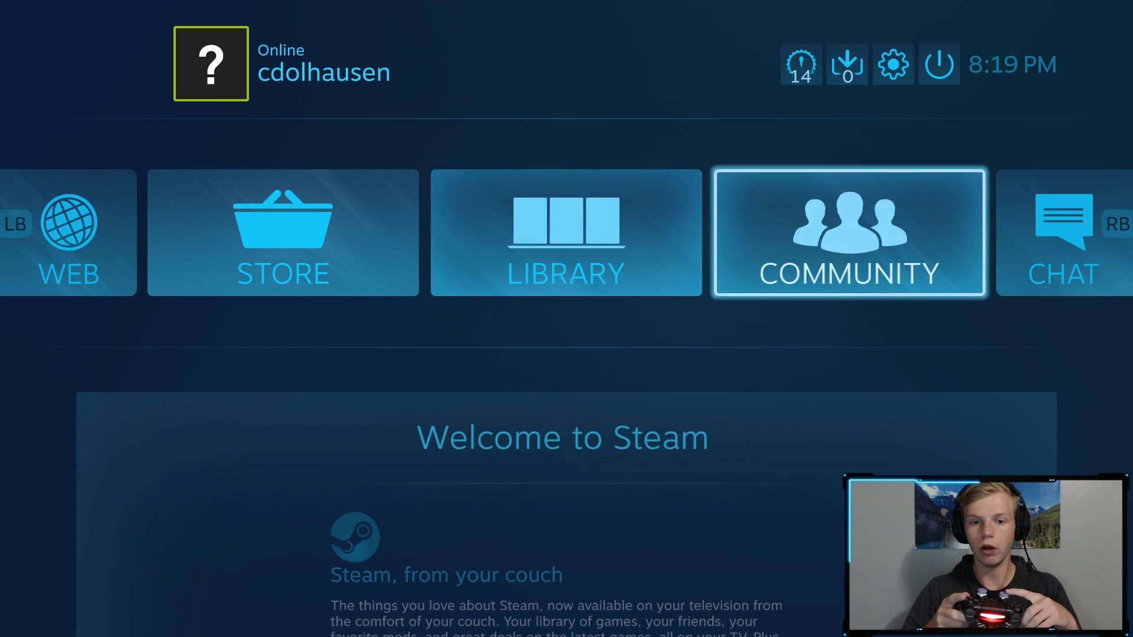
key(Left)
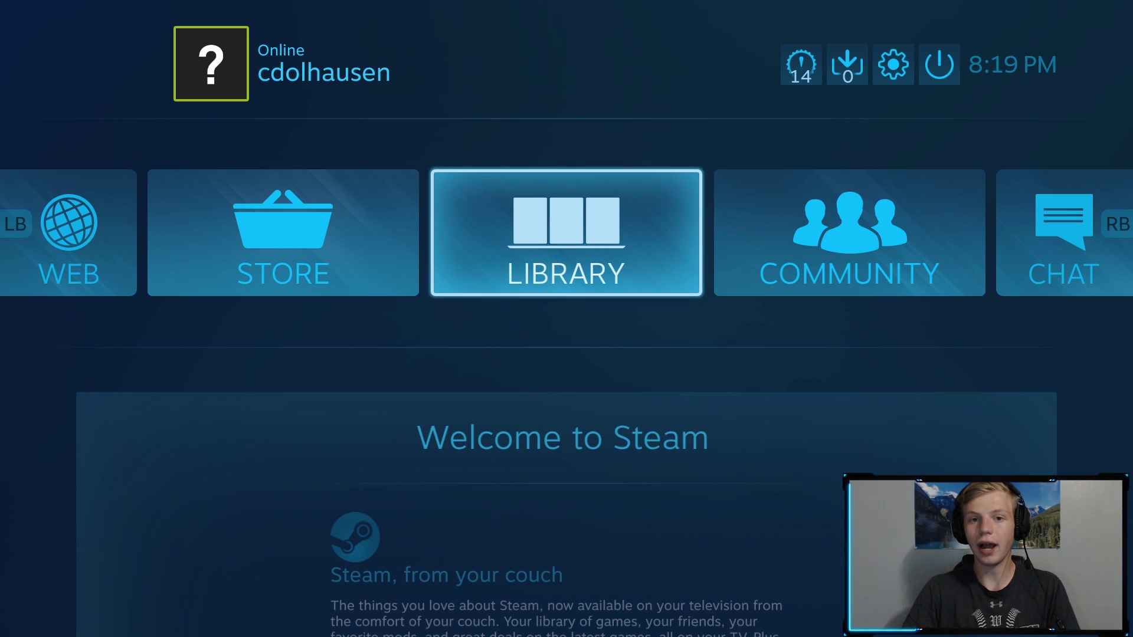
key(Return)
key(Escape)
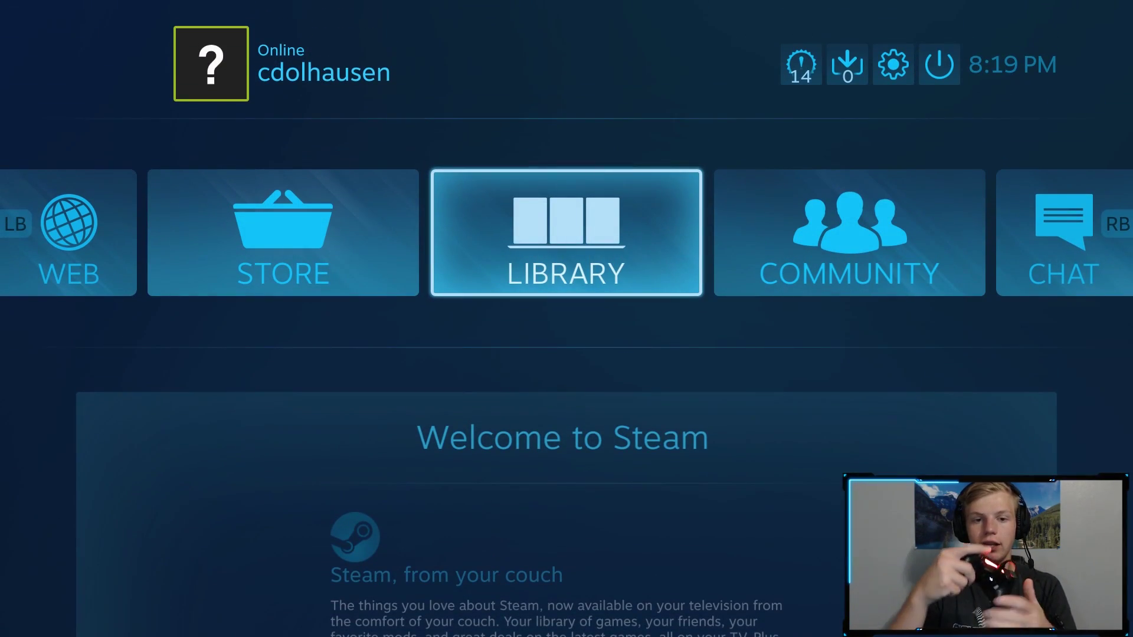
key(Return)
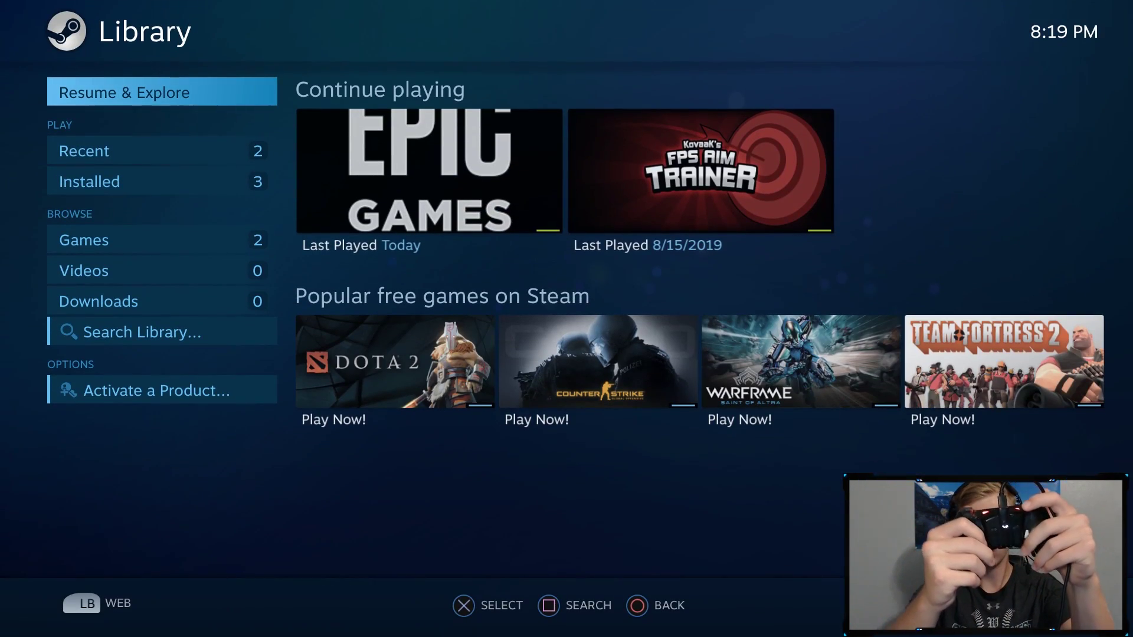
key(Escape)
key(Return)
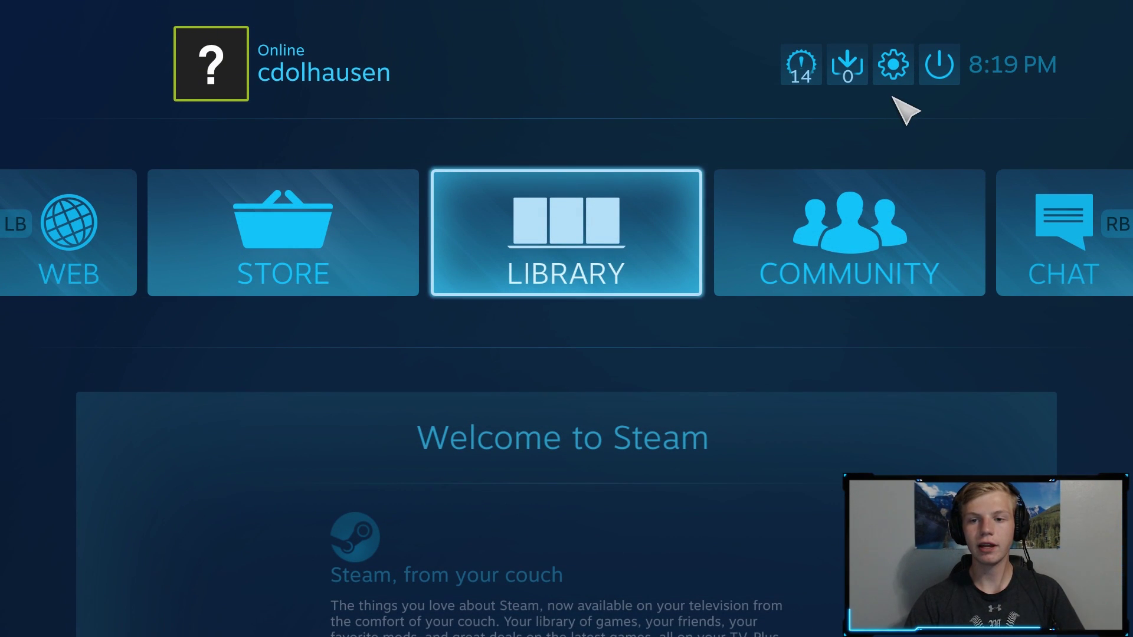
- Open Big Picture's Controller Settings and select the detected PlayStation 4 Controller
click(891, 66)
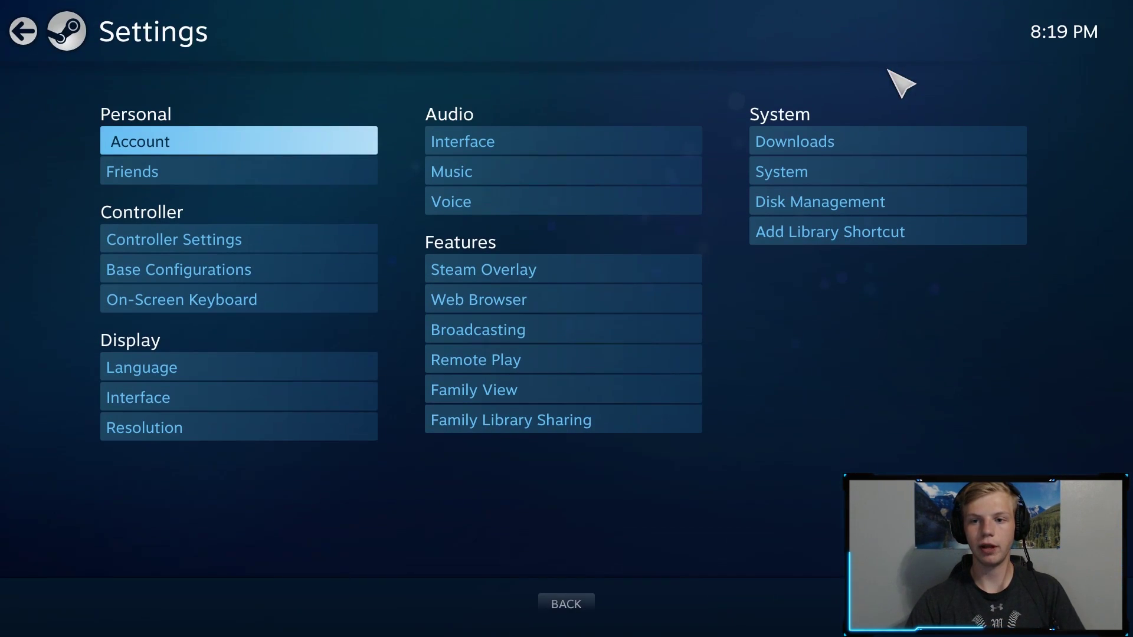
click(280, 249)
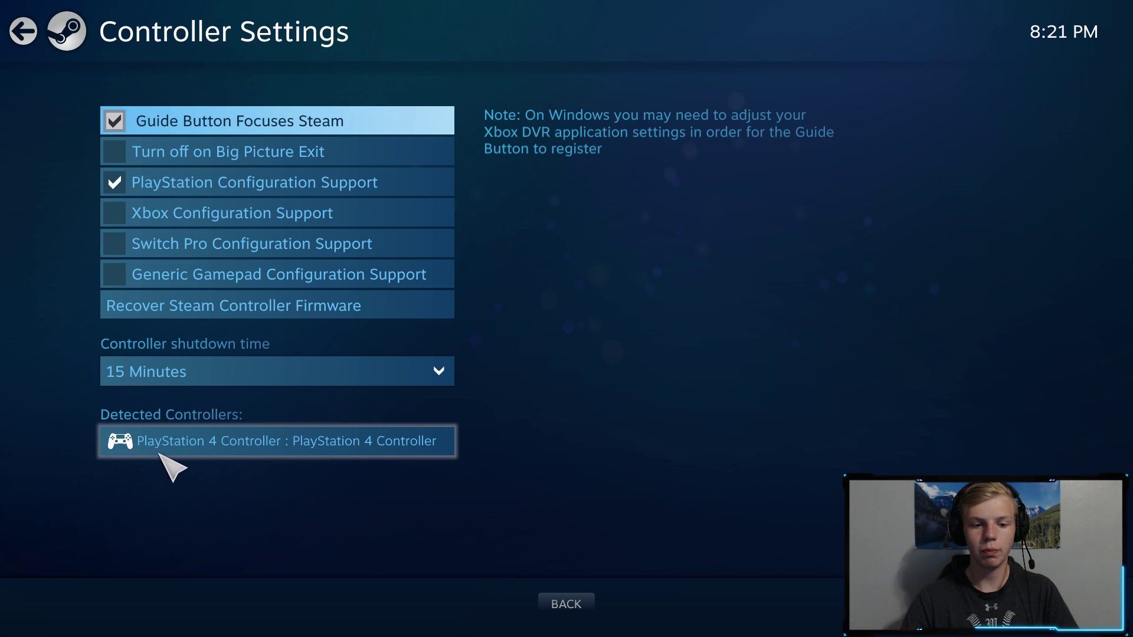
click(237, 443)
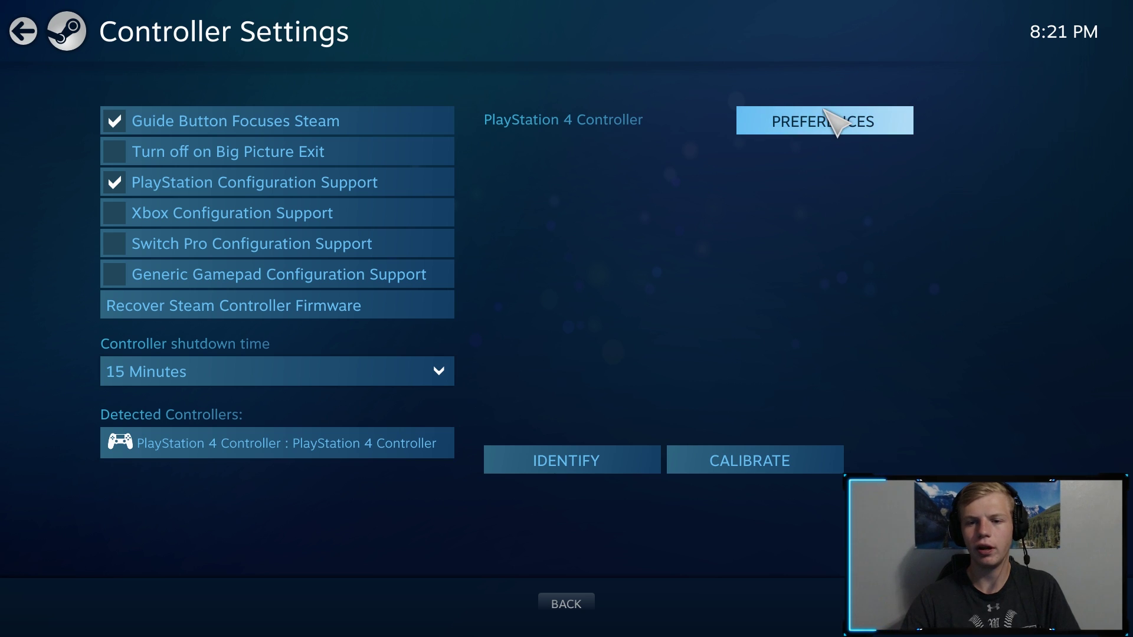
key(Down)
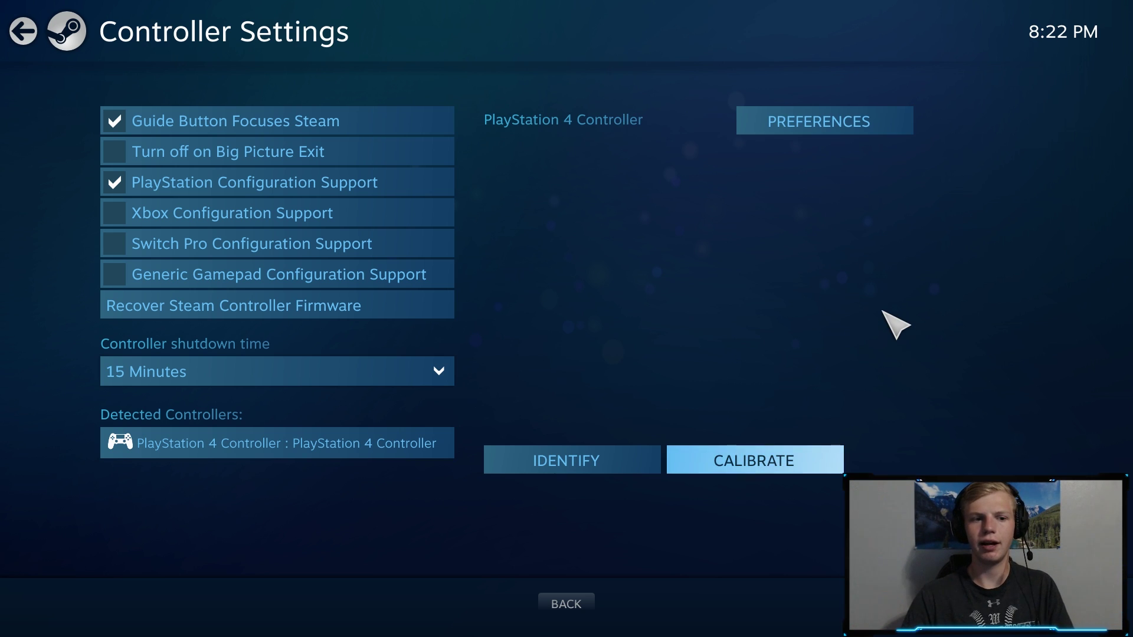
- Open the PlayStation 4 Controller's preferences and try different values for the Controller Light Color
click(791, 122)
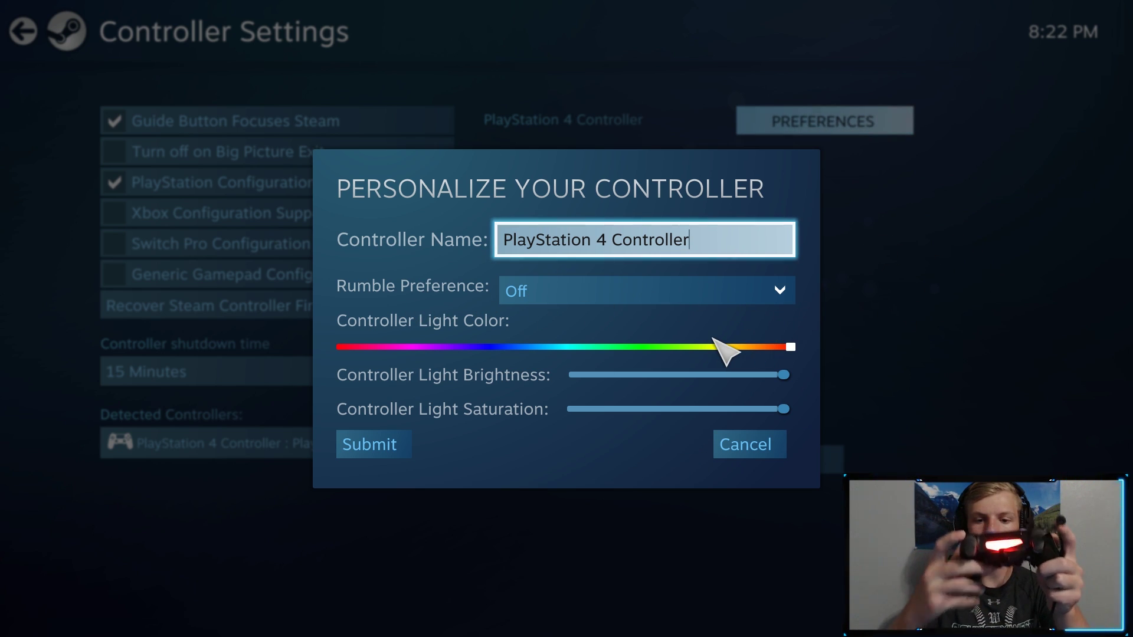
click(645, 346)
drag(551, 347, 375, 347)
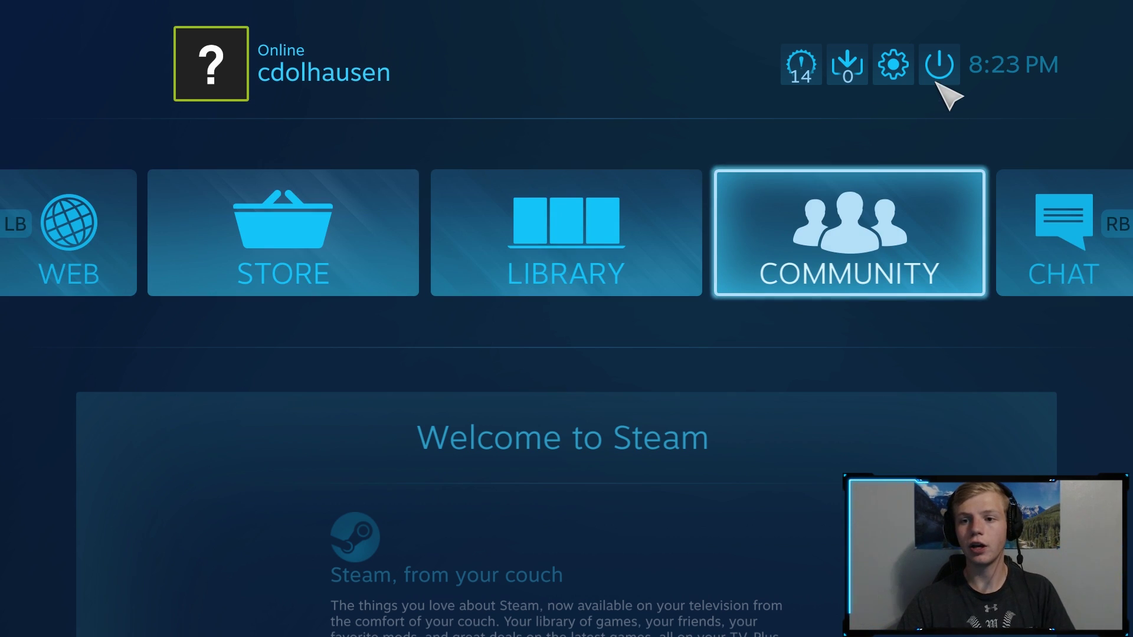
- Exit Big Picture mode with a force quit despite the running games
click(940, 68)
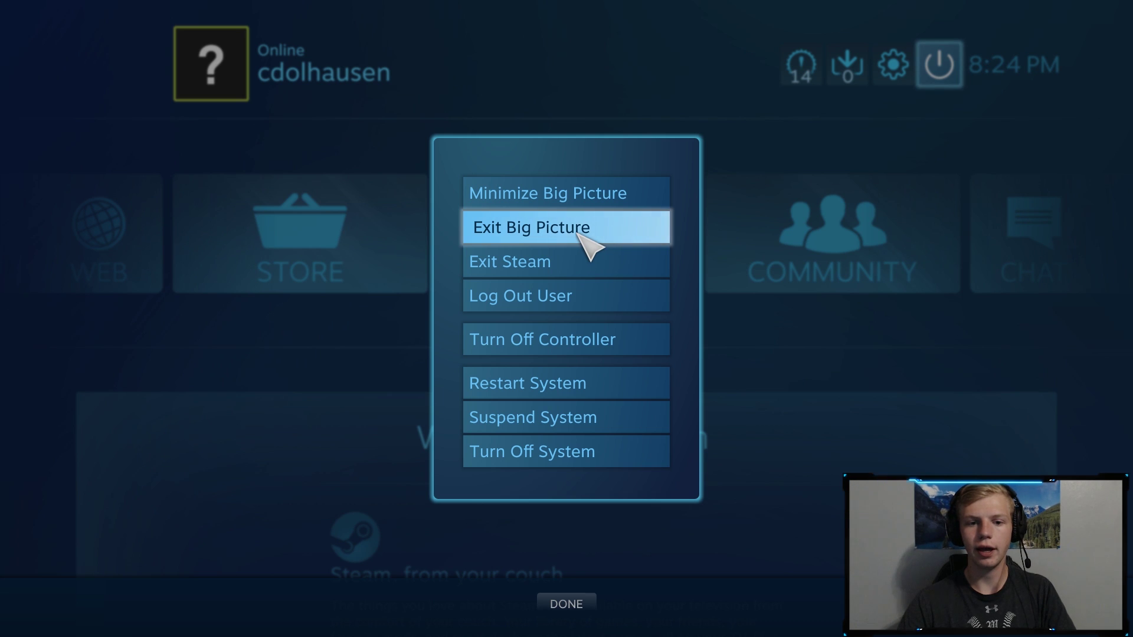
click(579, 235)
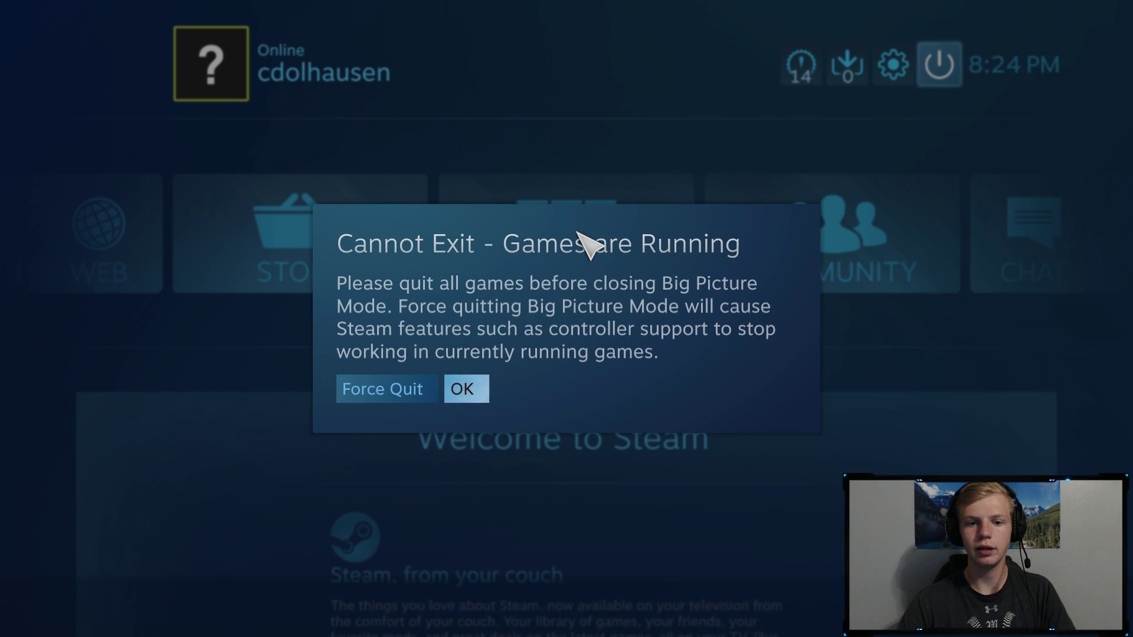
click(403, 388)
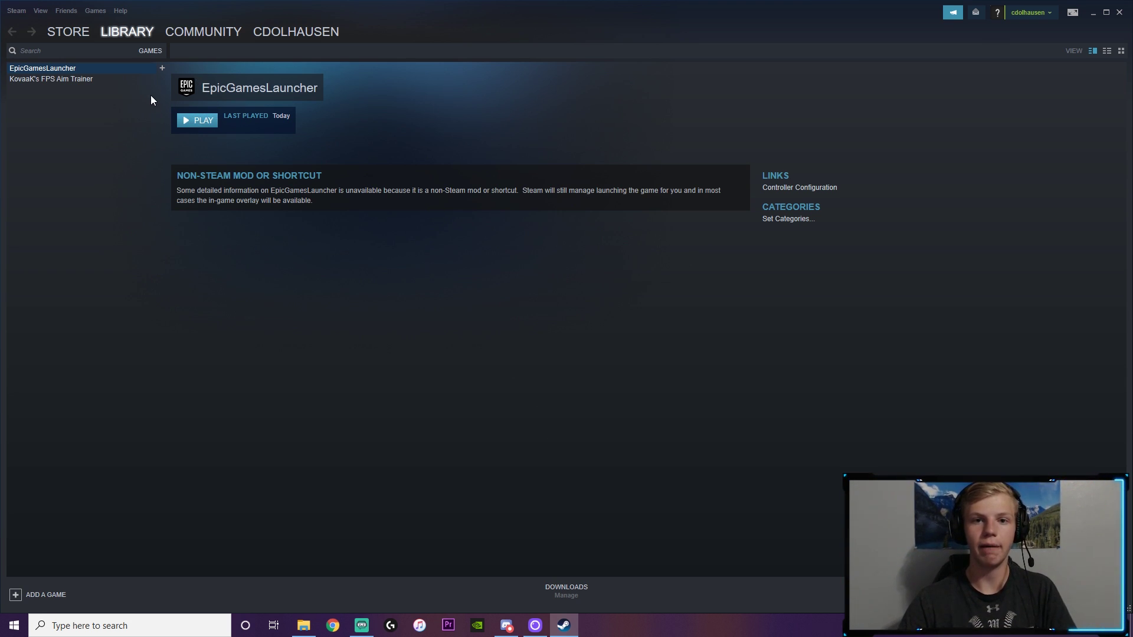
- Start adding a non-Steam game to the library and browse the computer for its program file
click(16, 596)
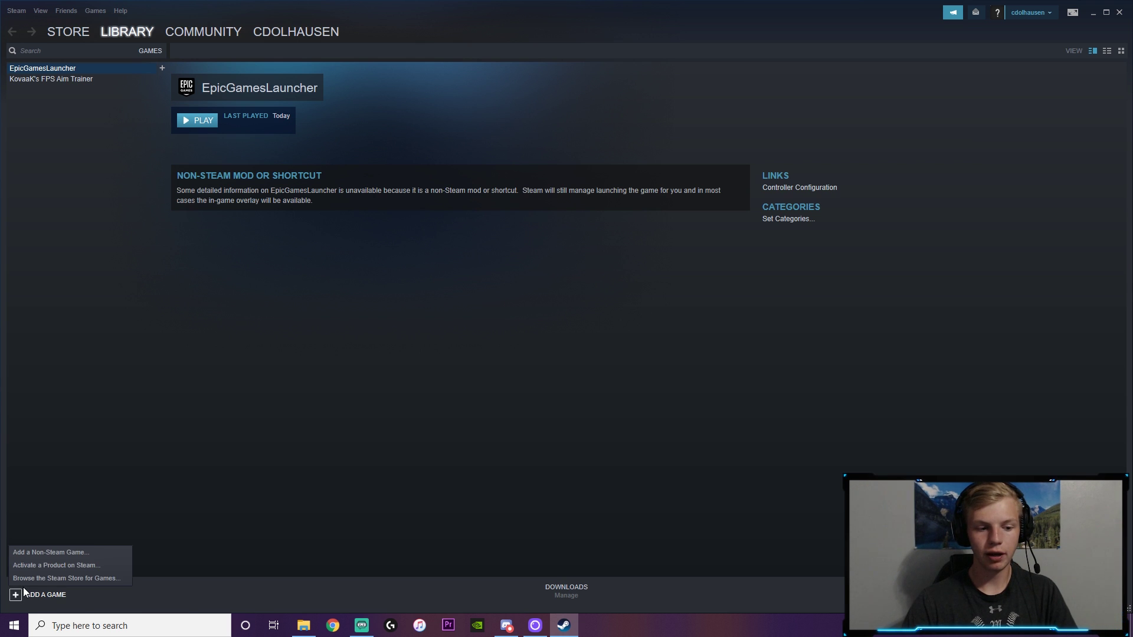
click(55, 552)
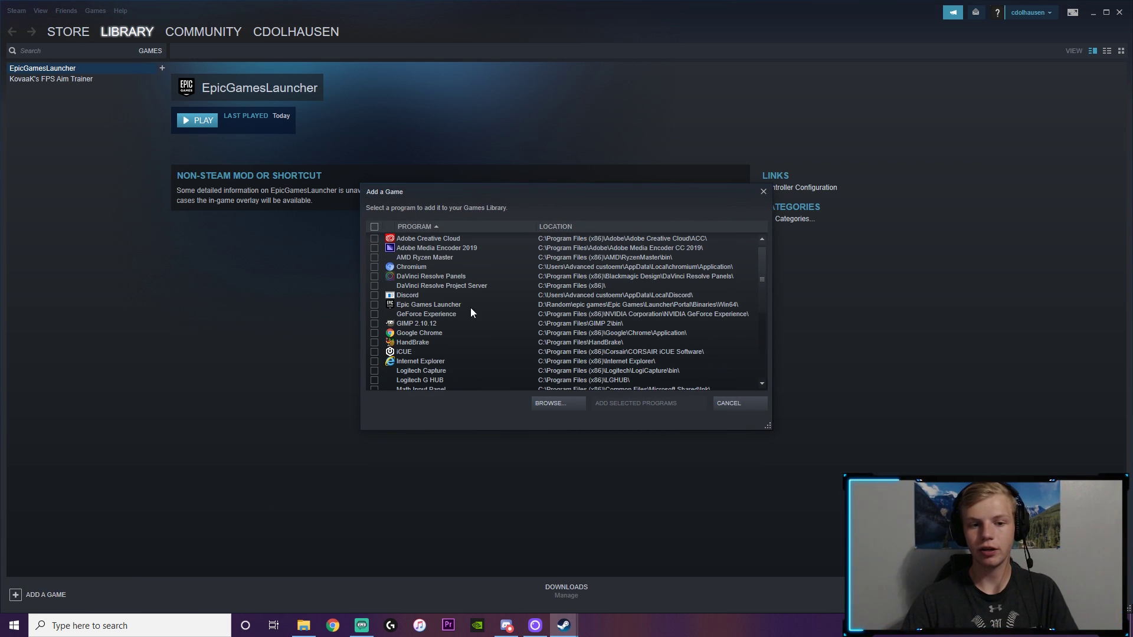
click(551, 402)
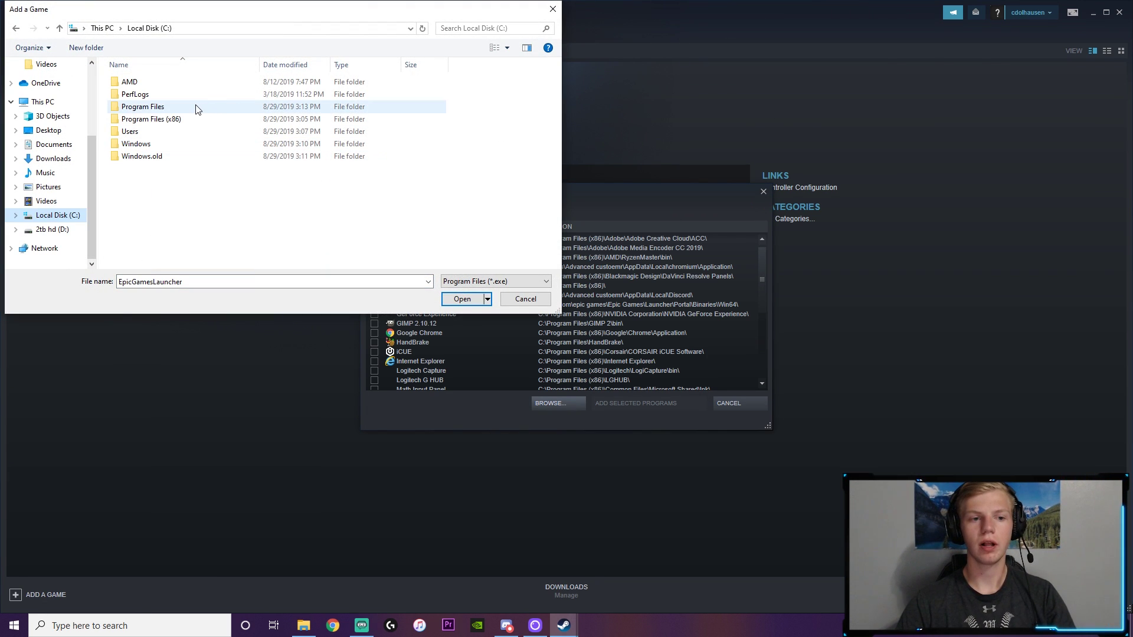
- Open the folder Program Files > epic games > Epic Games > Launcher > Engine > Binaries > Win64
double_click(170, 112)
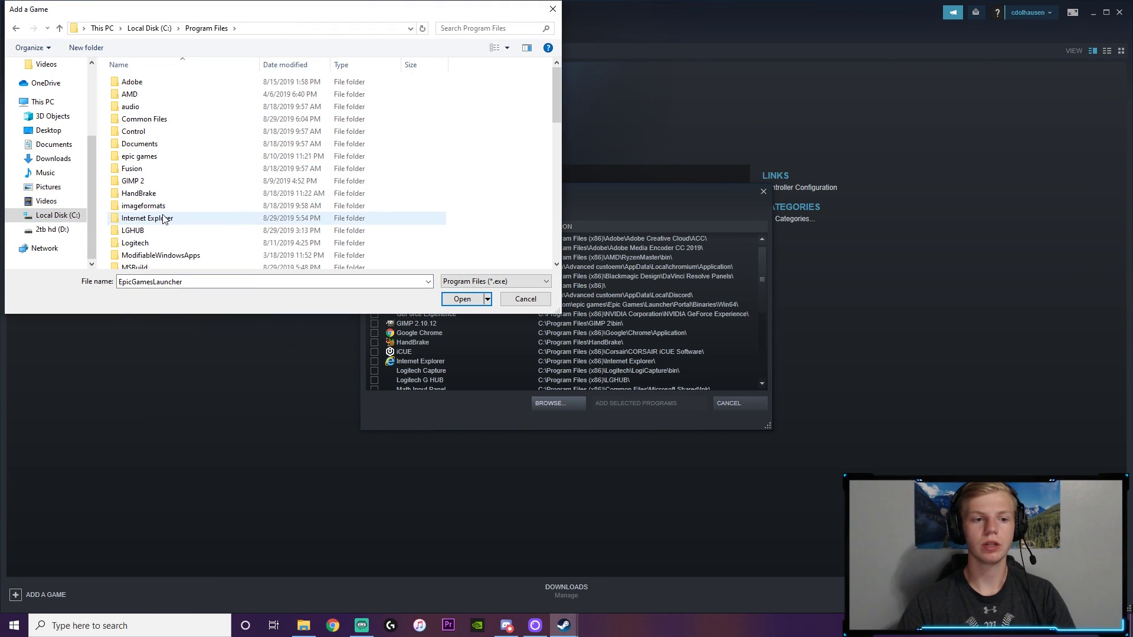
double_click(162, 156)
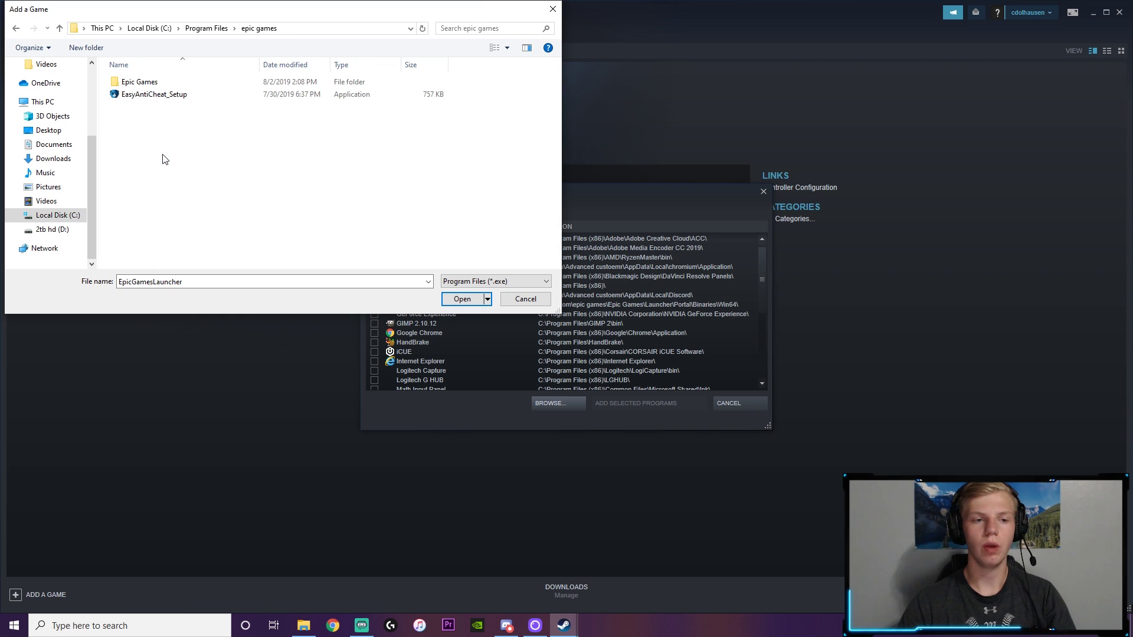
double_click(174, 85)
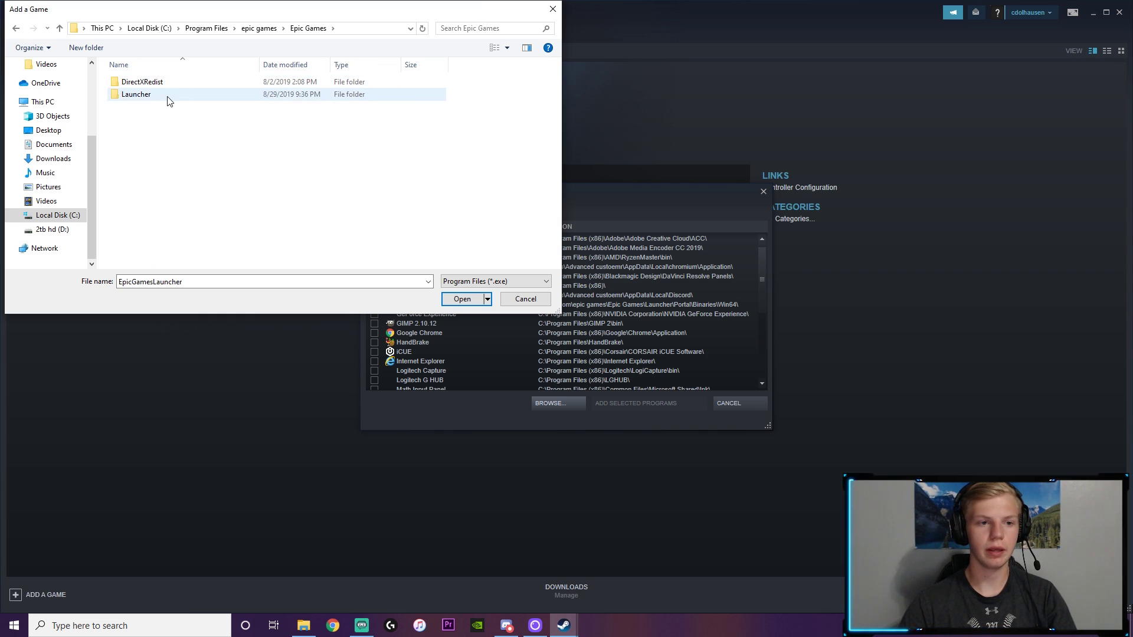
double_click(167, 95)
double_click(168, 86)
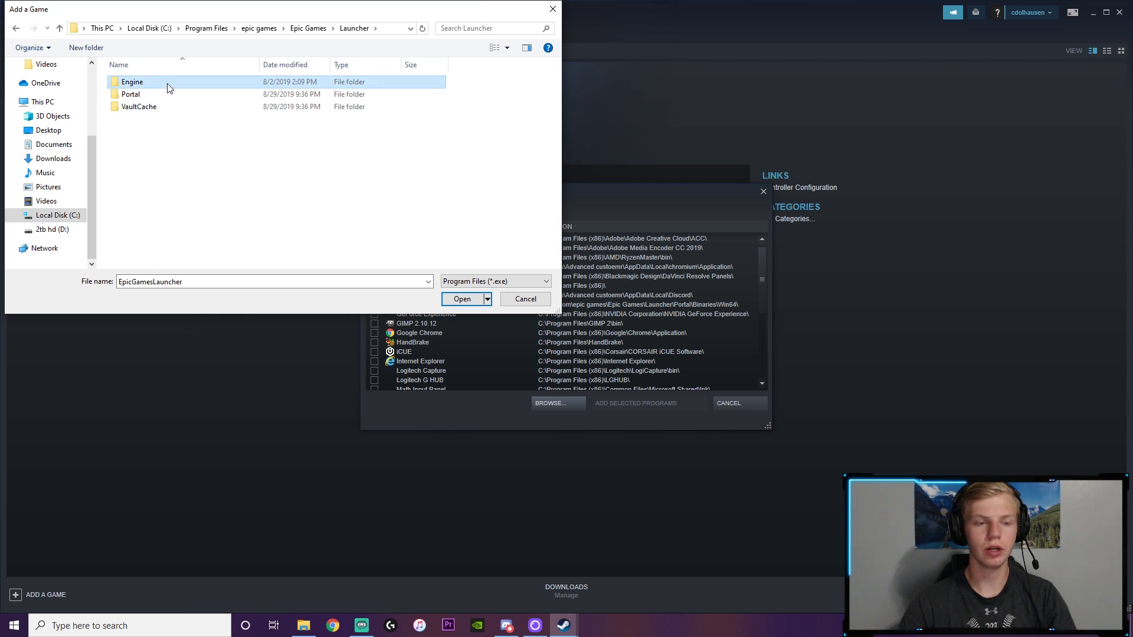
double_click(165, 85)
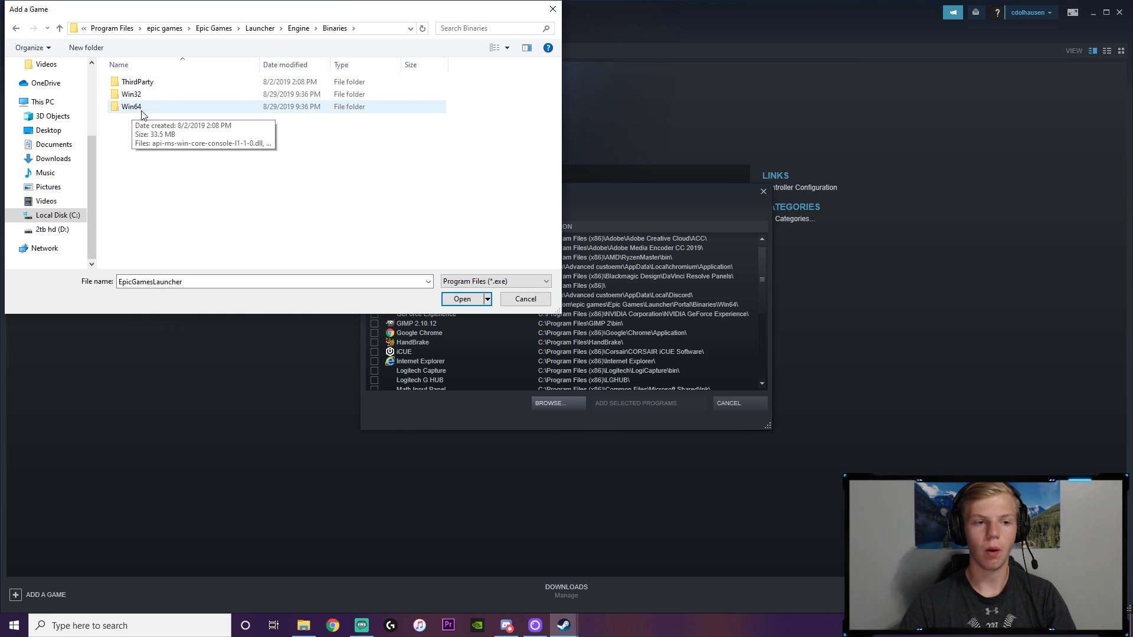
double_click(147, 109)
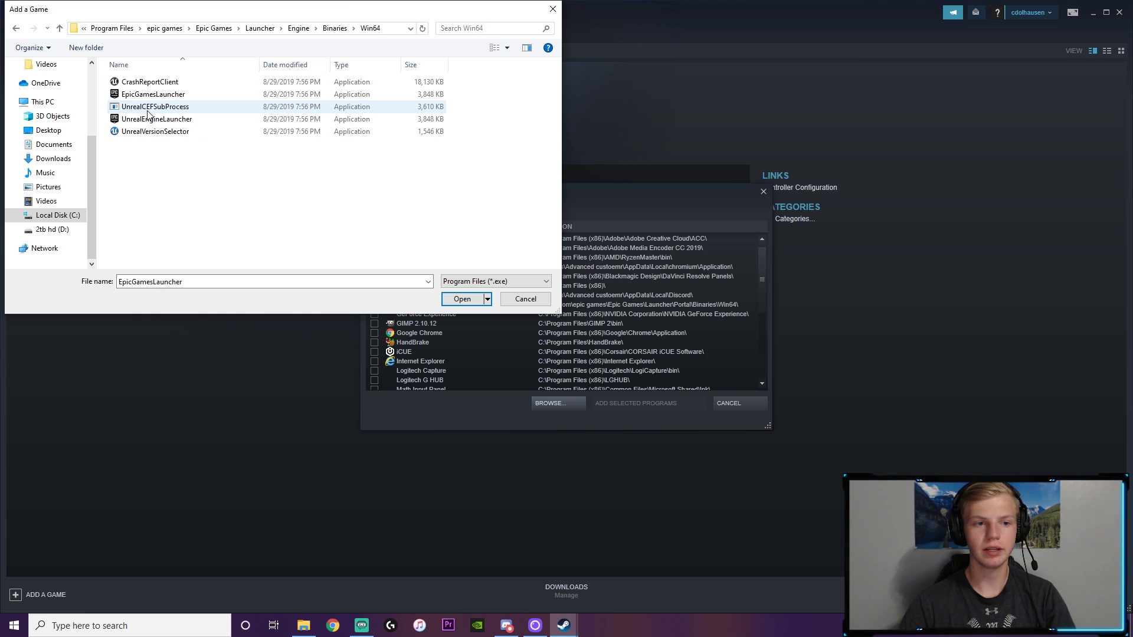
- Choose the EpicGamesLauncher application and add it to the Steam library
click(175, 96)
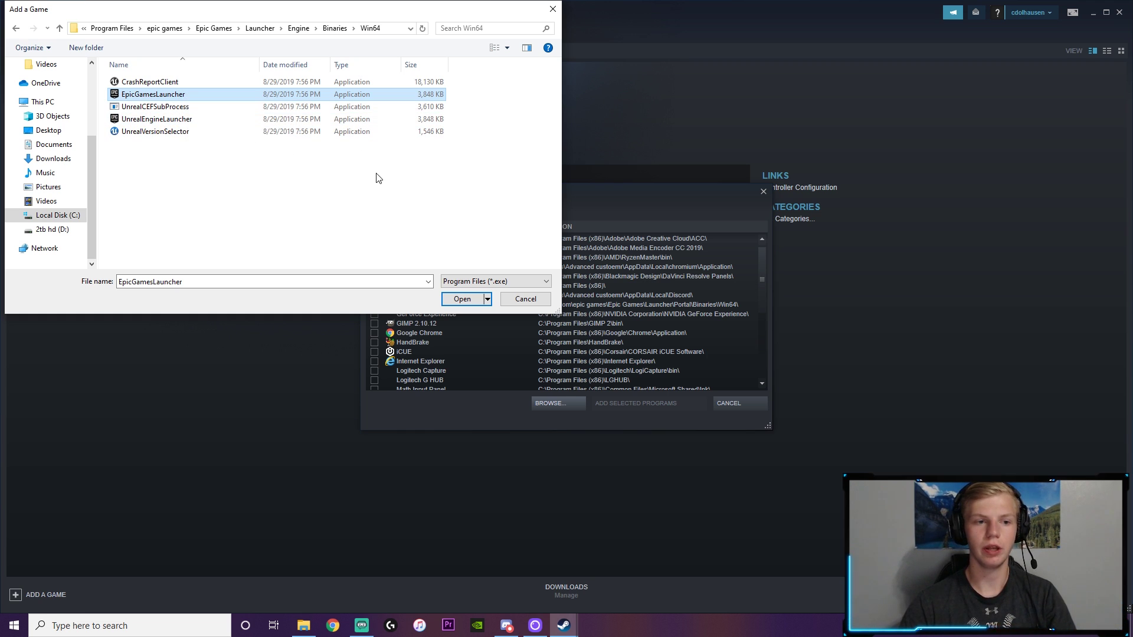
click(458, 301)
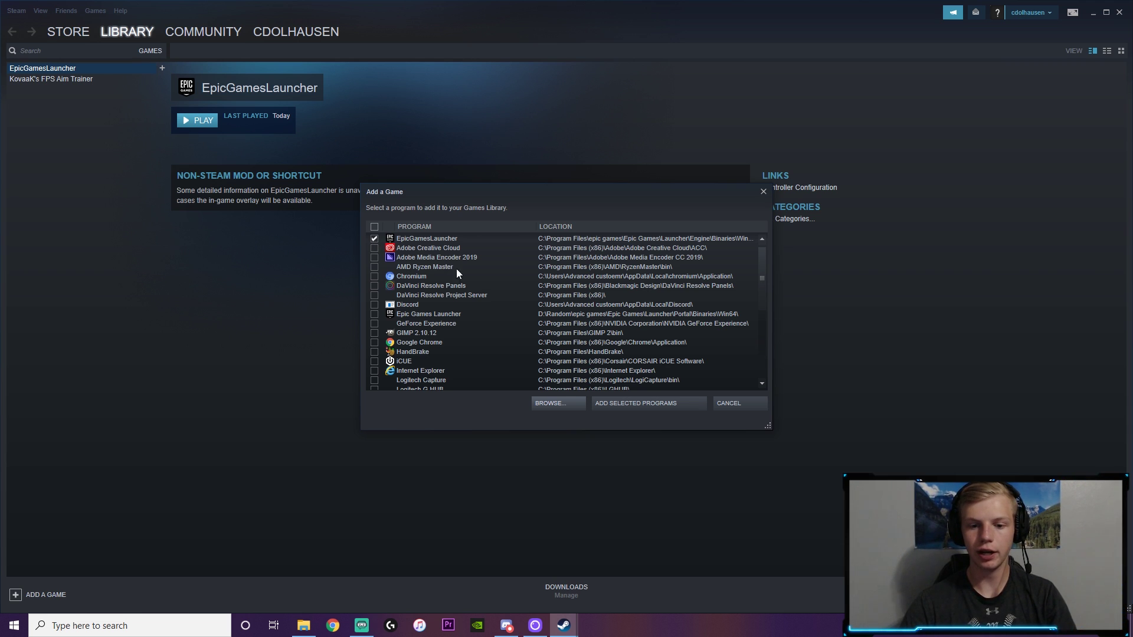
click(614, 405)
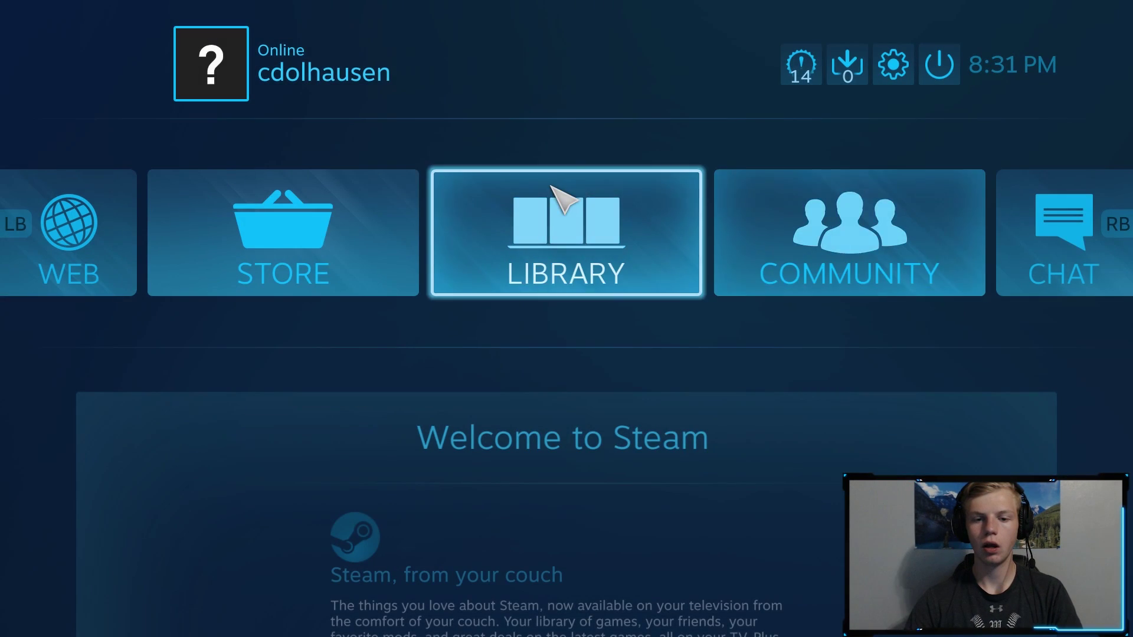
- In Big Picture mode, open the controller configuration of EpicGamesLauncher from the library's games
click(554, 190)
click(140, 239)
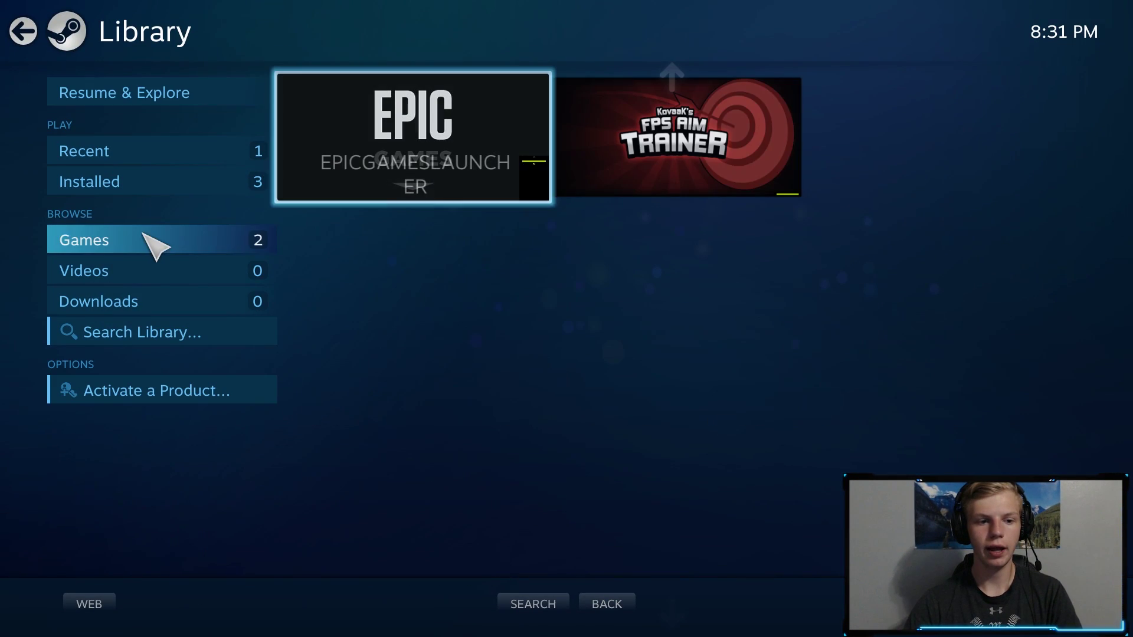
click(339, 155)
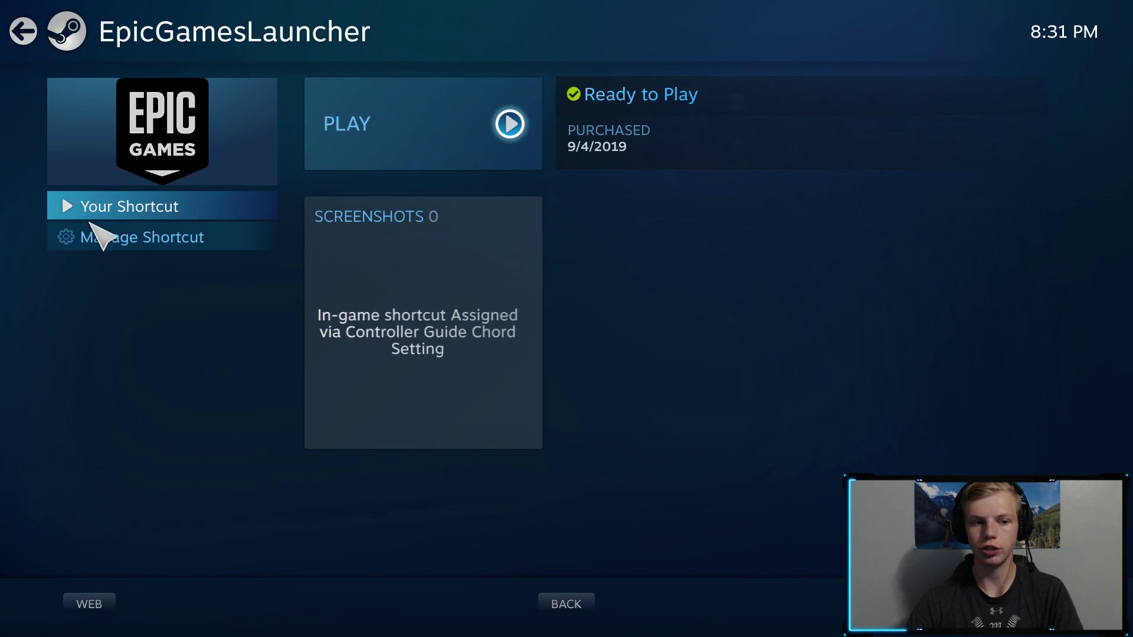
click(141, 241)
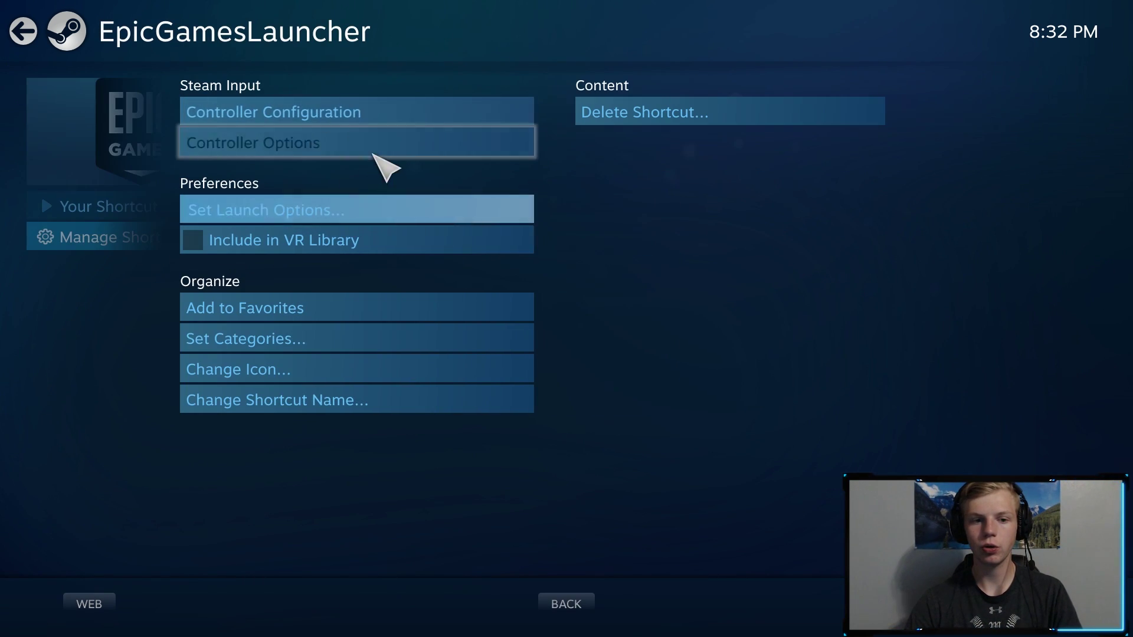
click(387, 113)
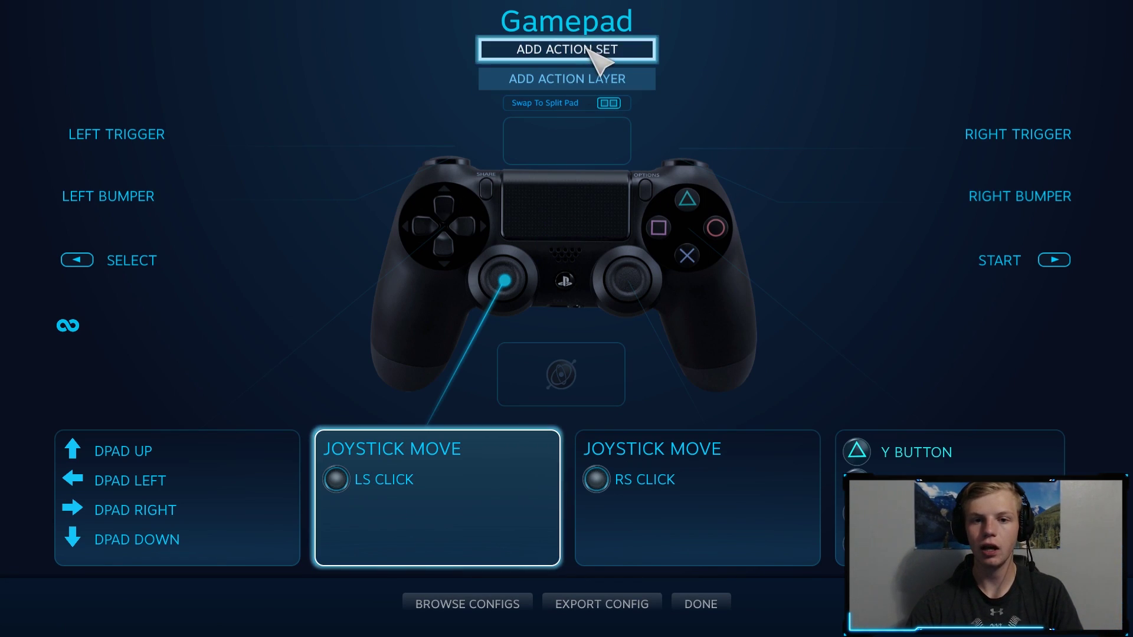
- Preview the Gamepad template for EpicGamesLauncher, then leave the controller configuration without applying it
click(485, 608)
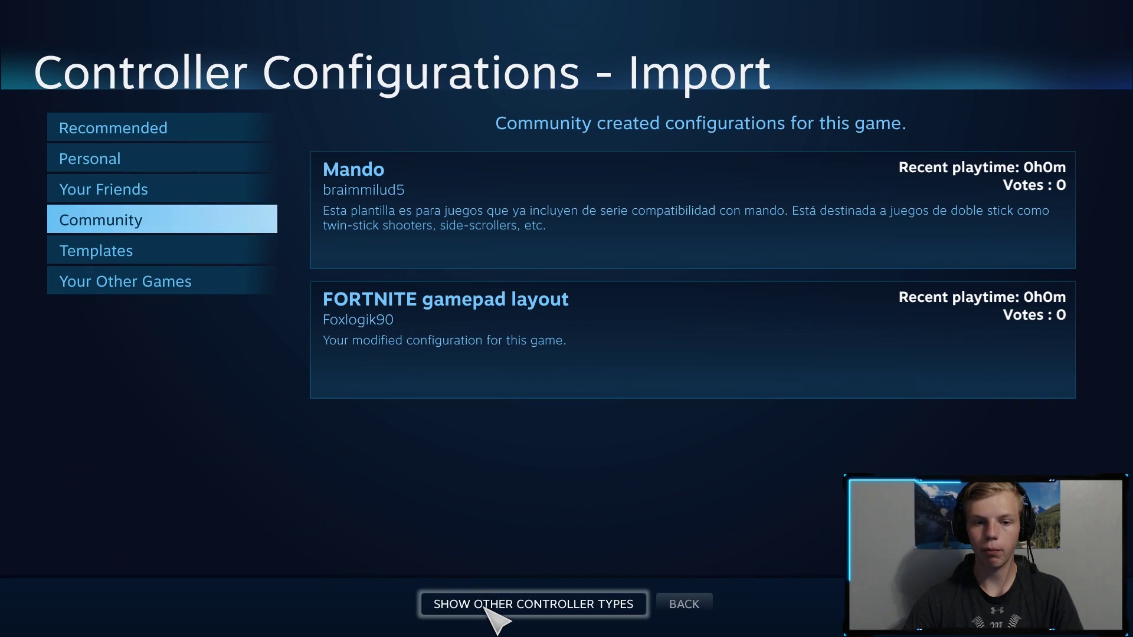
click(121, 253)
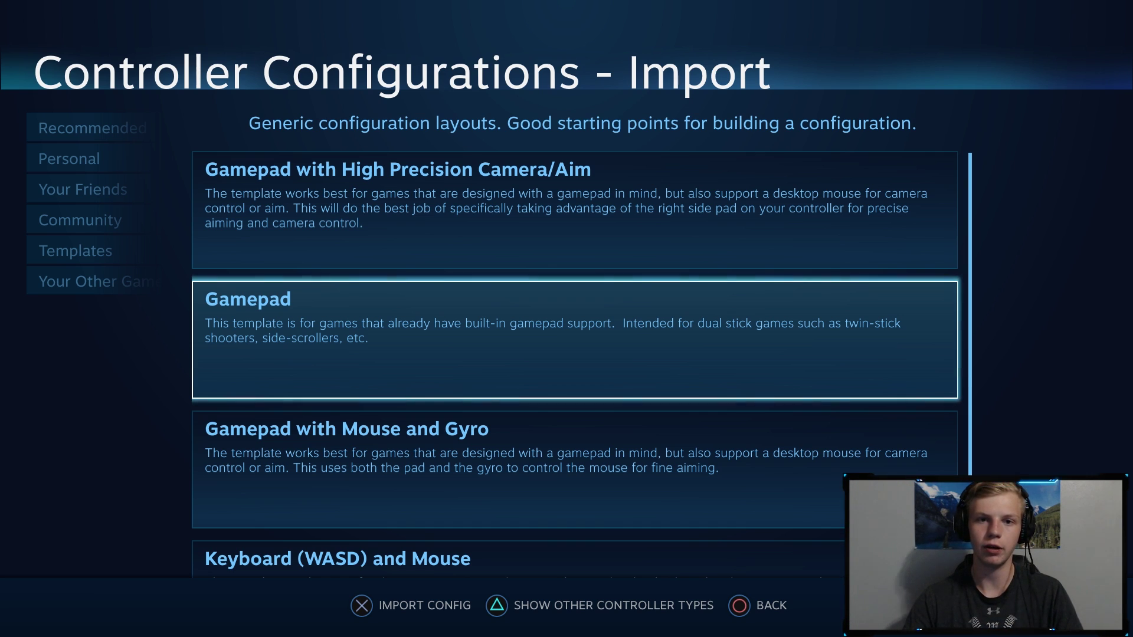
click(473, 322)
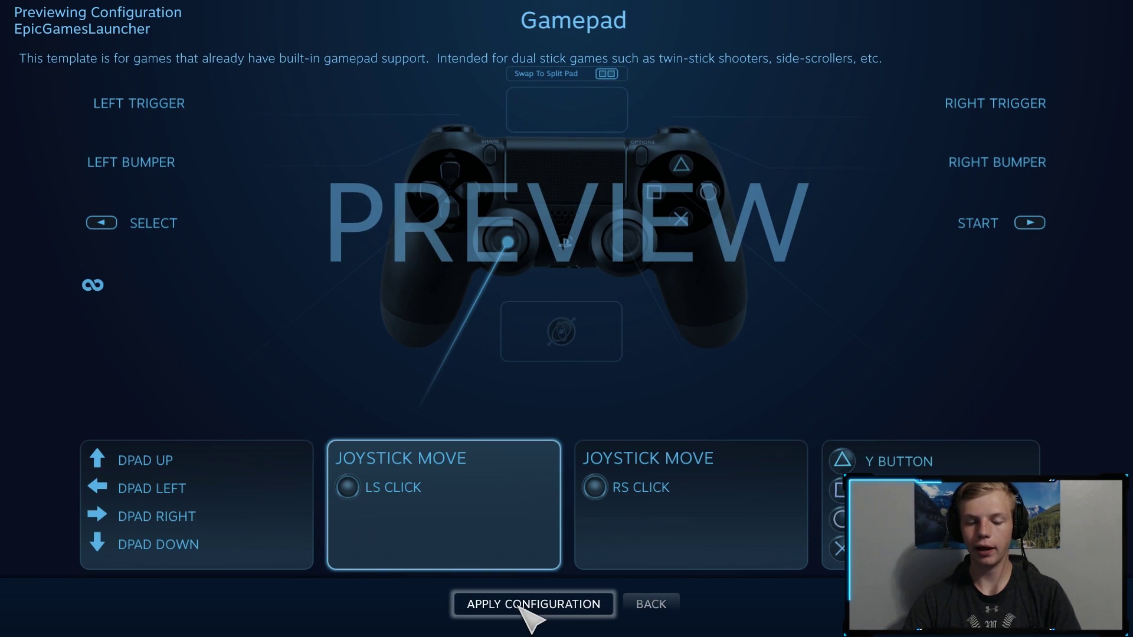
click(649, 605)
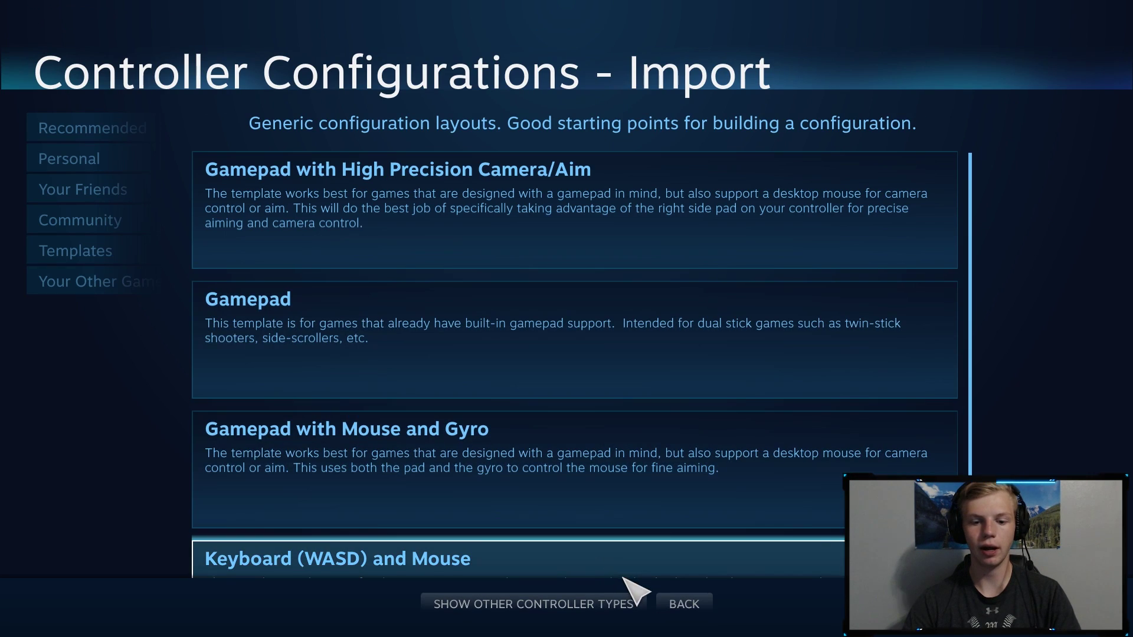
click(687, 609)
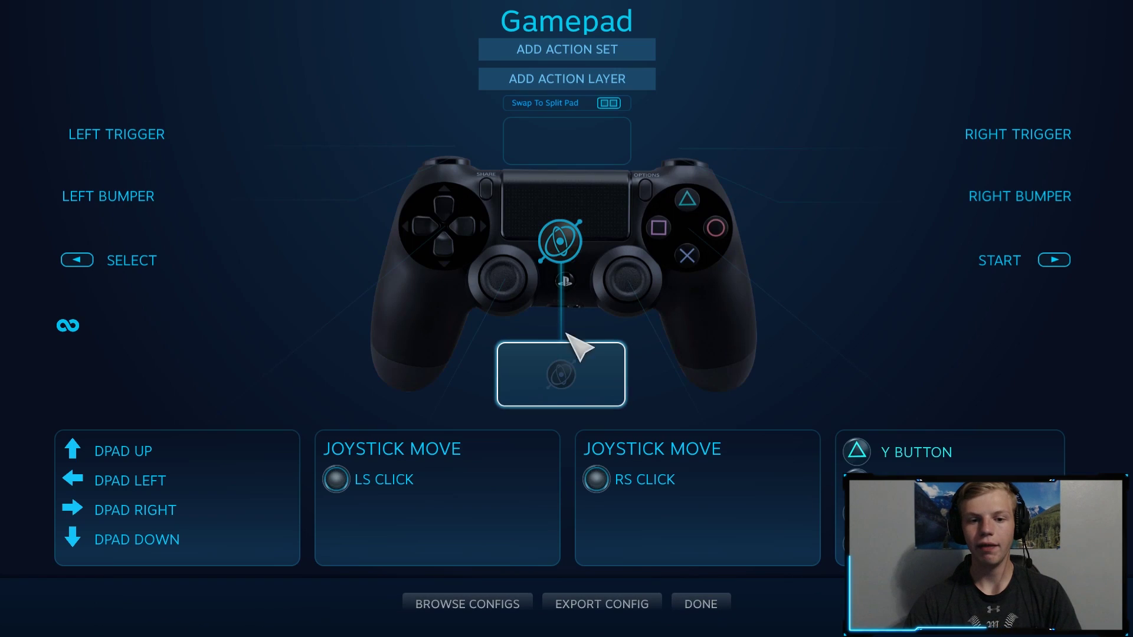
click(697, 605)
key(Escape)
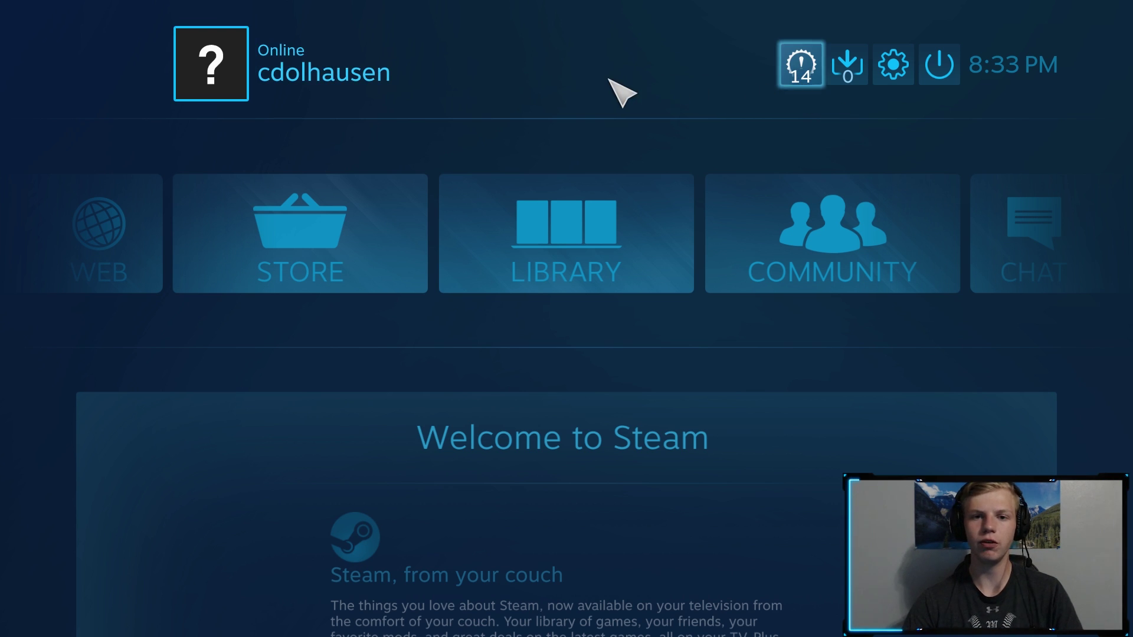
- Open the Desktop configuration from Big Picture's base controller configurations
click(893, 65)
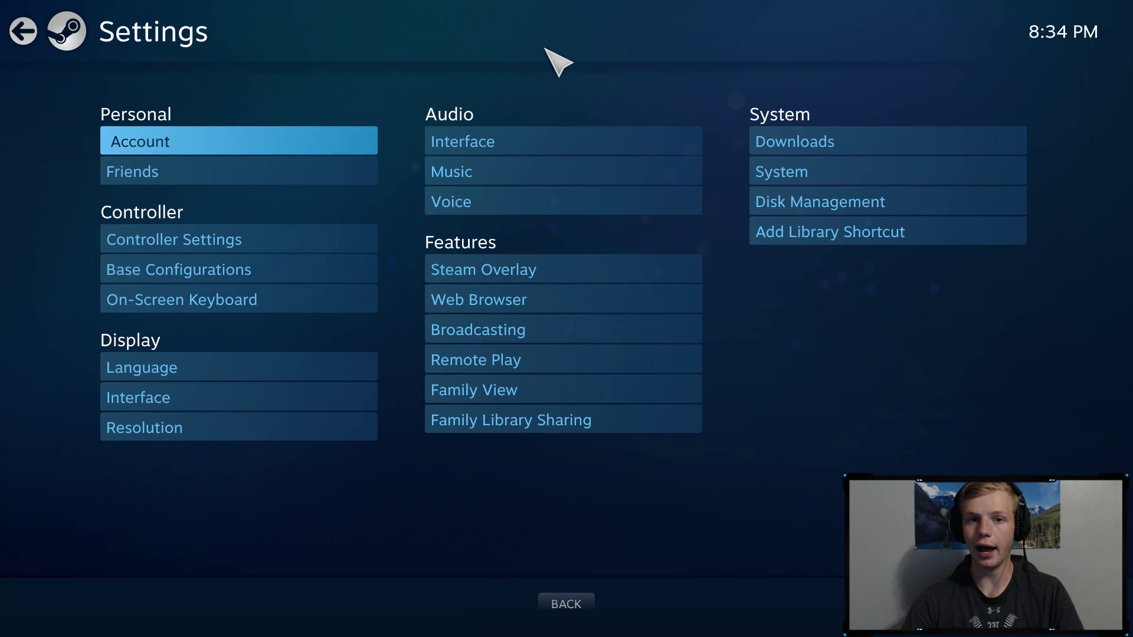
click(235, 272)
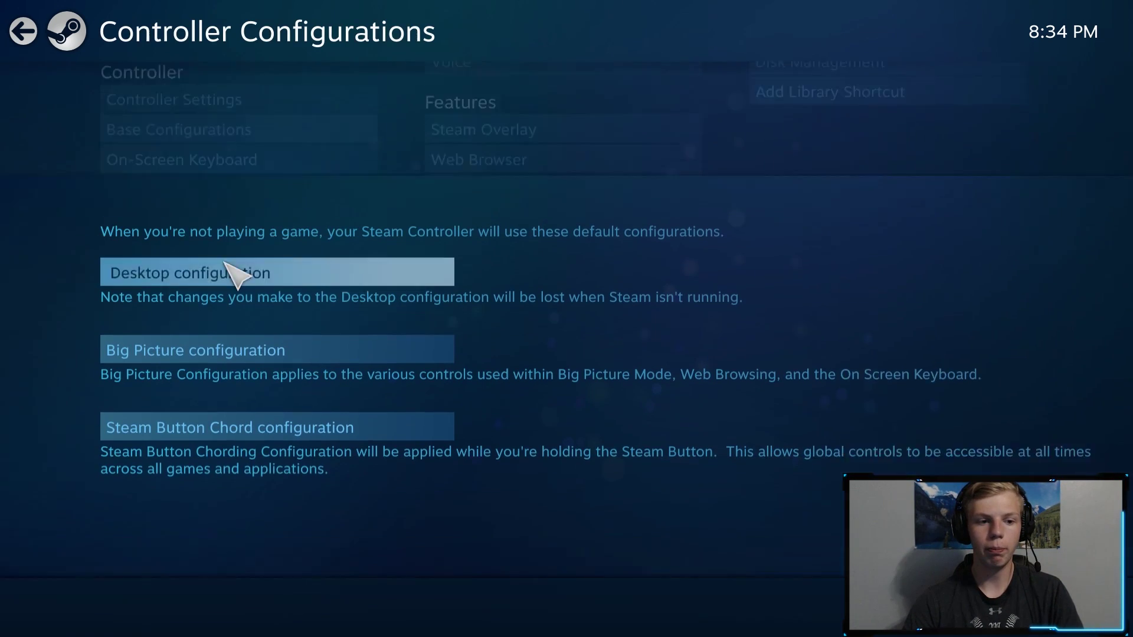
click(233, 168)
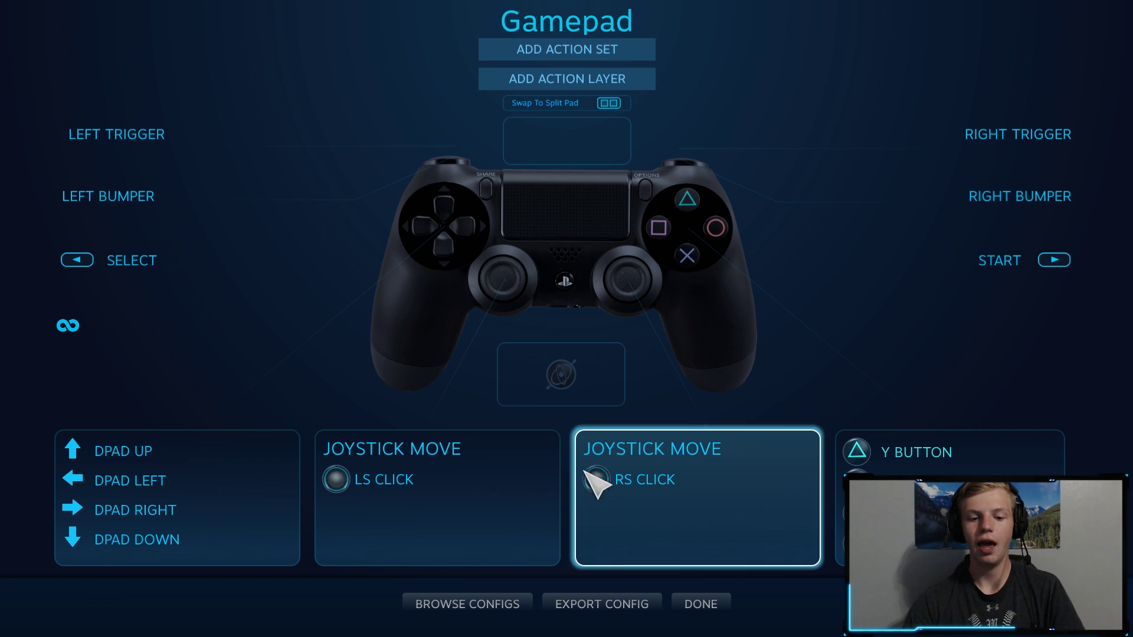
- Look through the Templates and Personal configurations for the desktop, then back out of the Big Picture settings
click(479, 603)
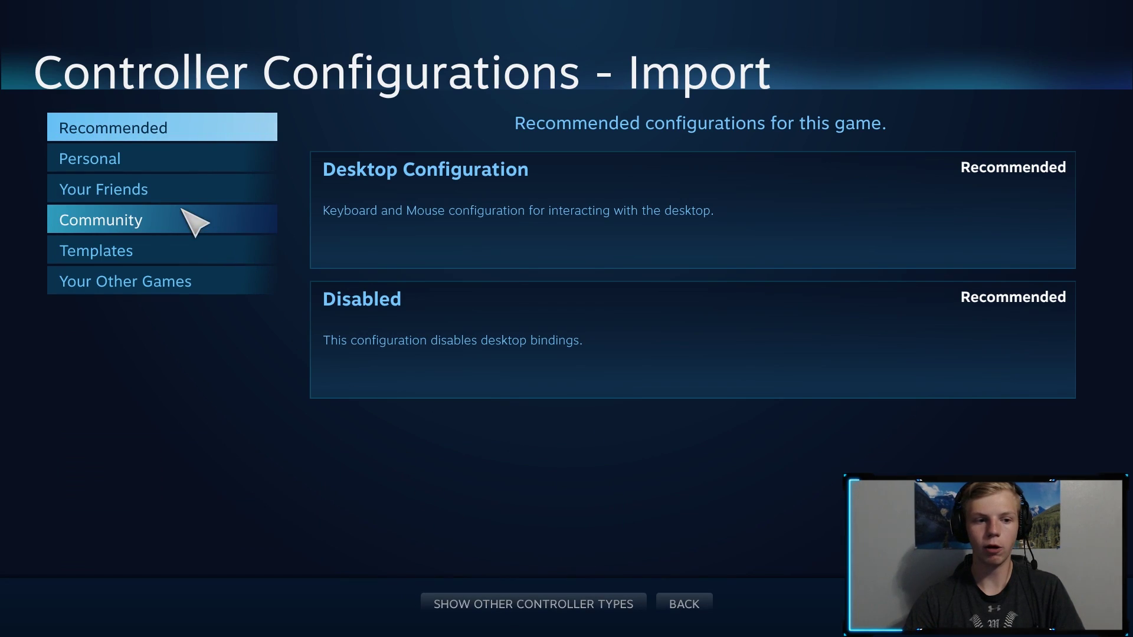
click(155, 248)
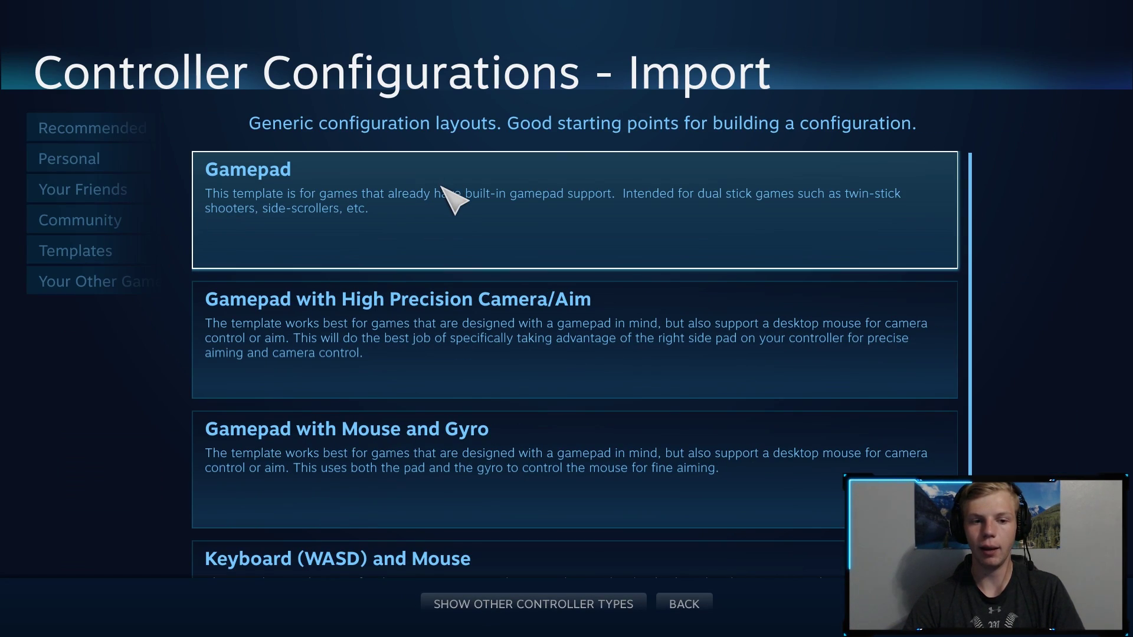
click(107, 158)
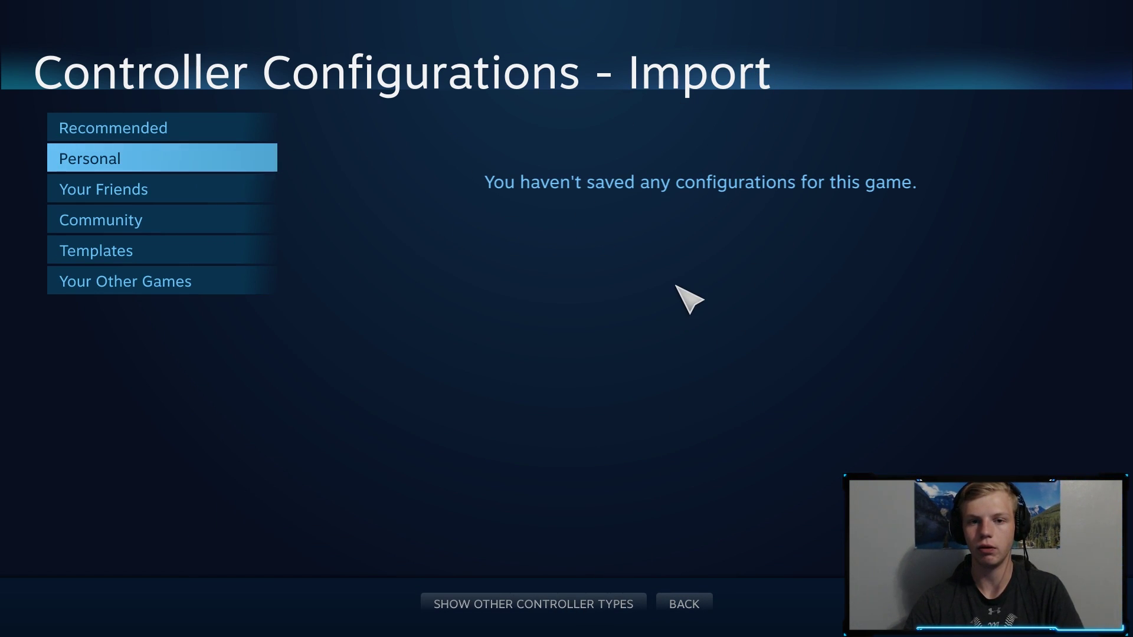
click(702, 603)
click(22, 30)
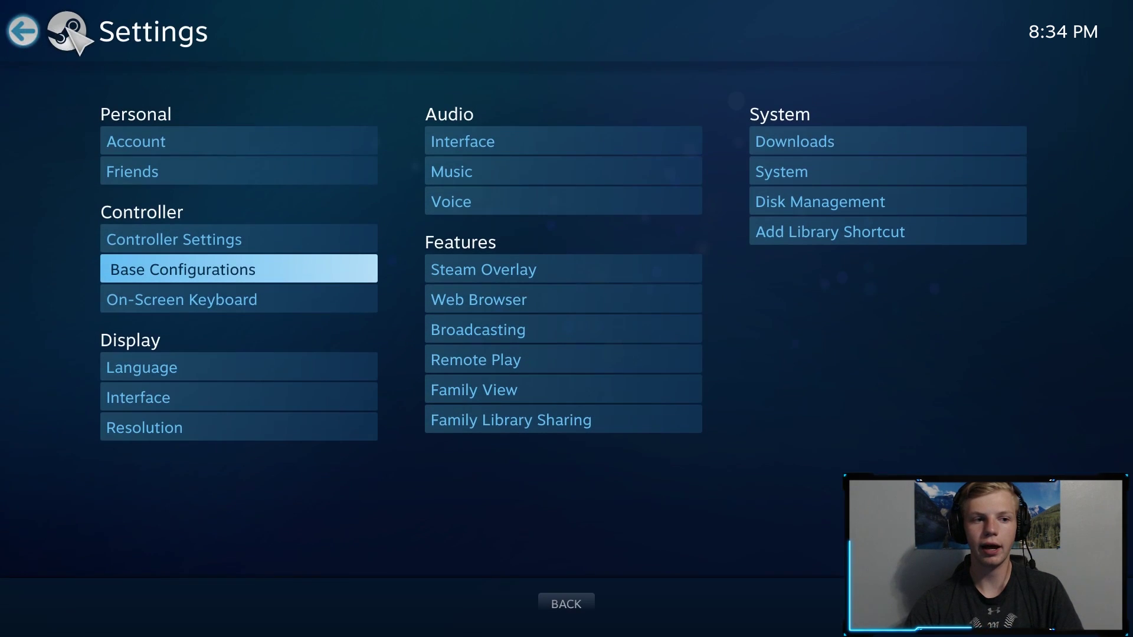
click(25, 32)
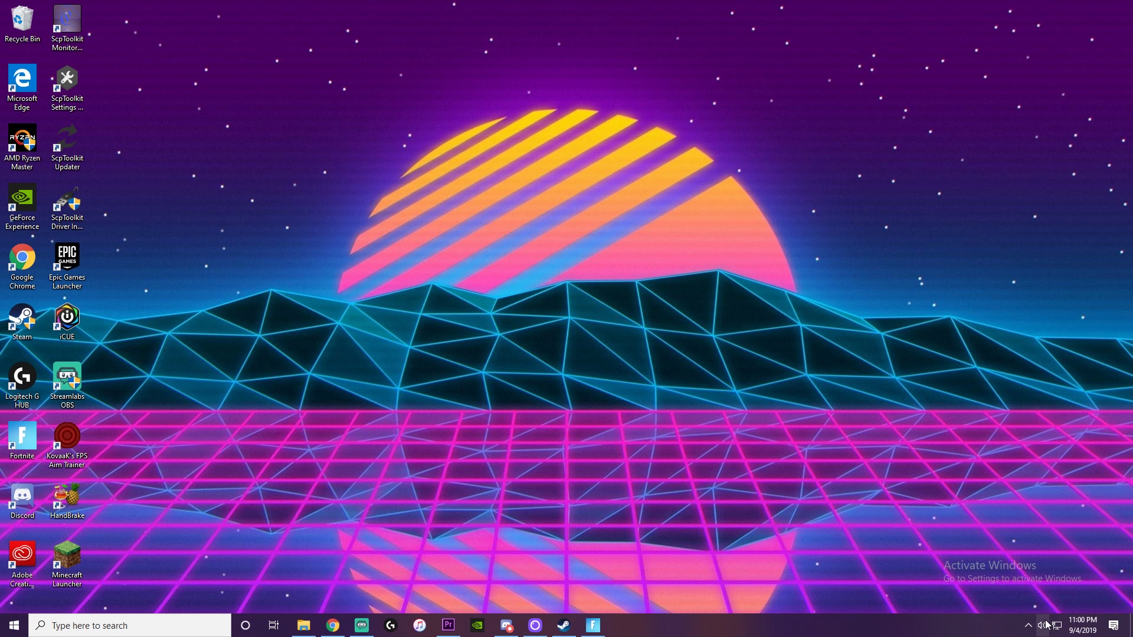
- Open the Windows Sound settings and go to the management page listing all output and input sound devices
right_click(1045, 623)
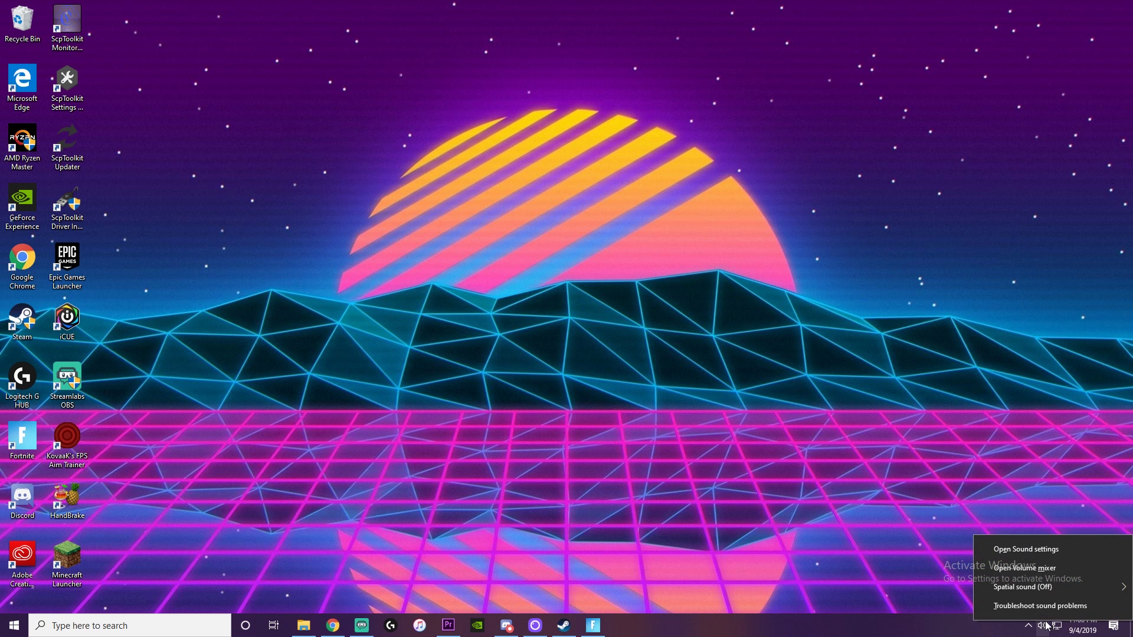
click(1042, 550)
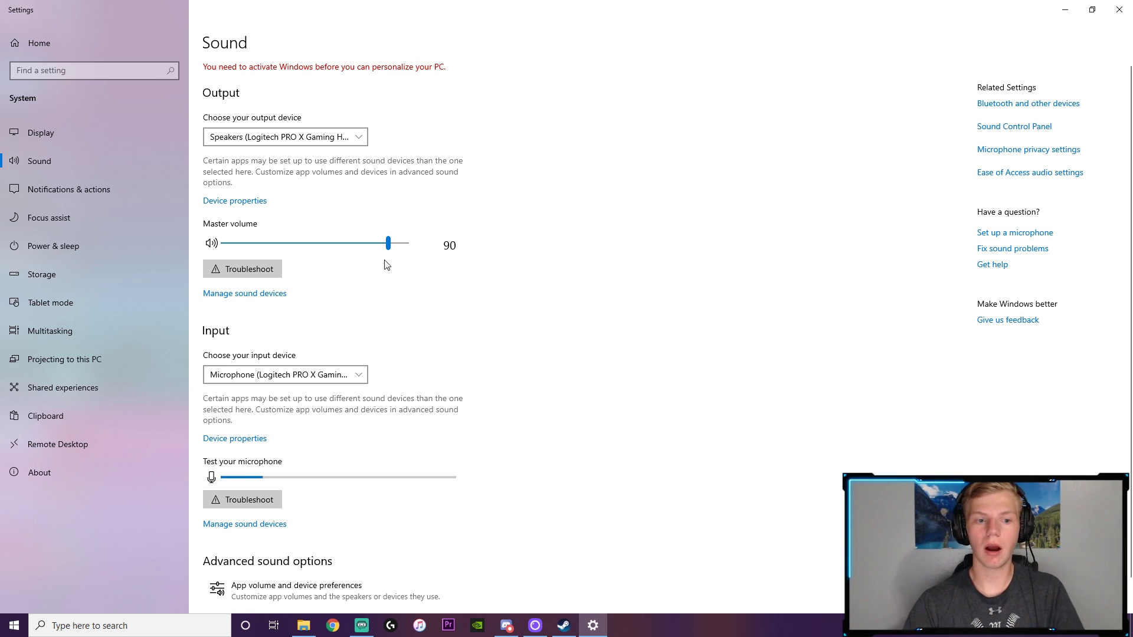
click(245, 524)
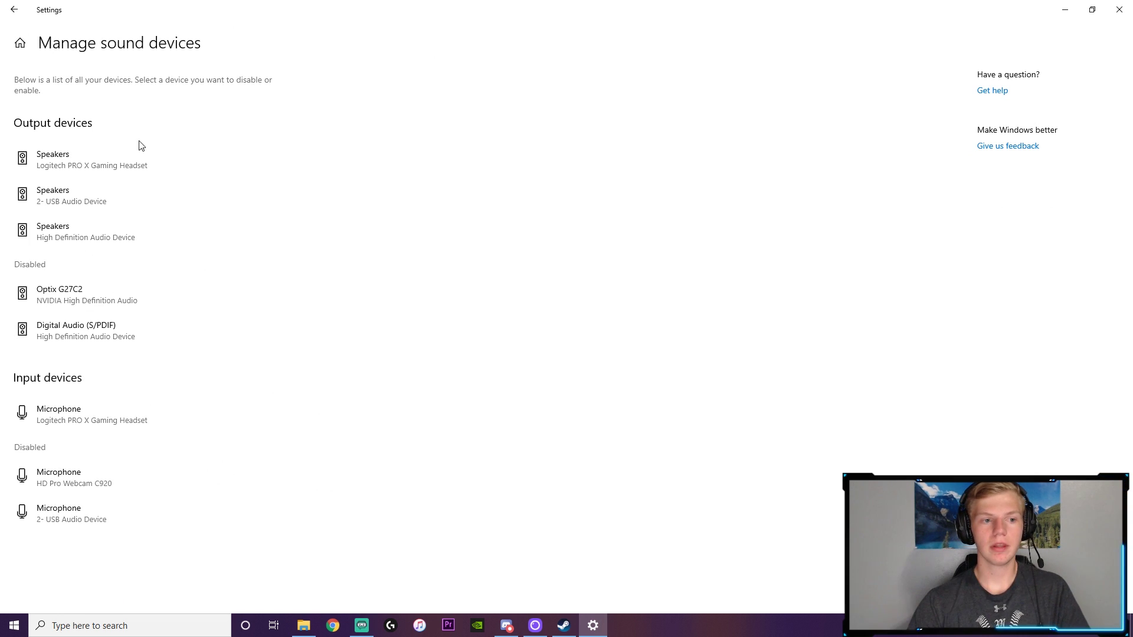
- Disable the "2- USB Audio Device" speakers among the output devices, and close the Settings window
click(62, 163)
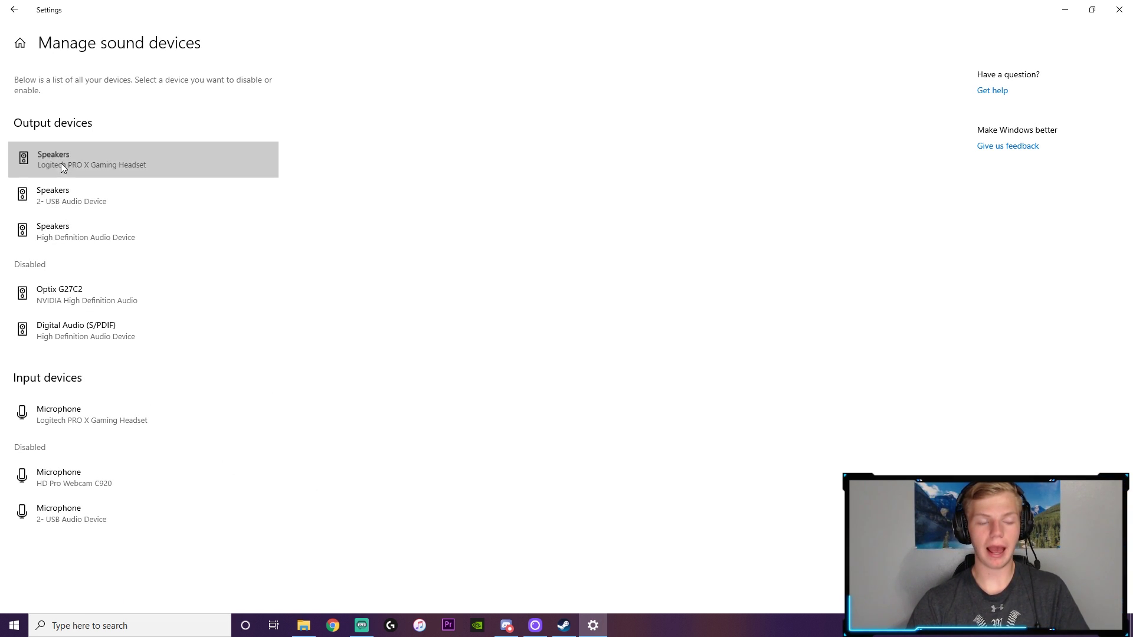
click(61, 265)
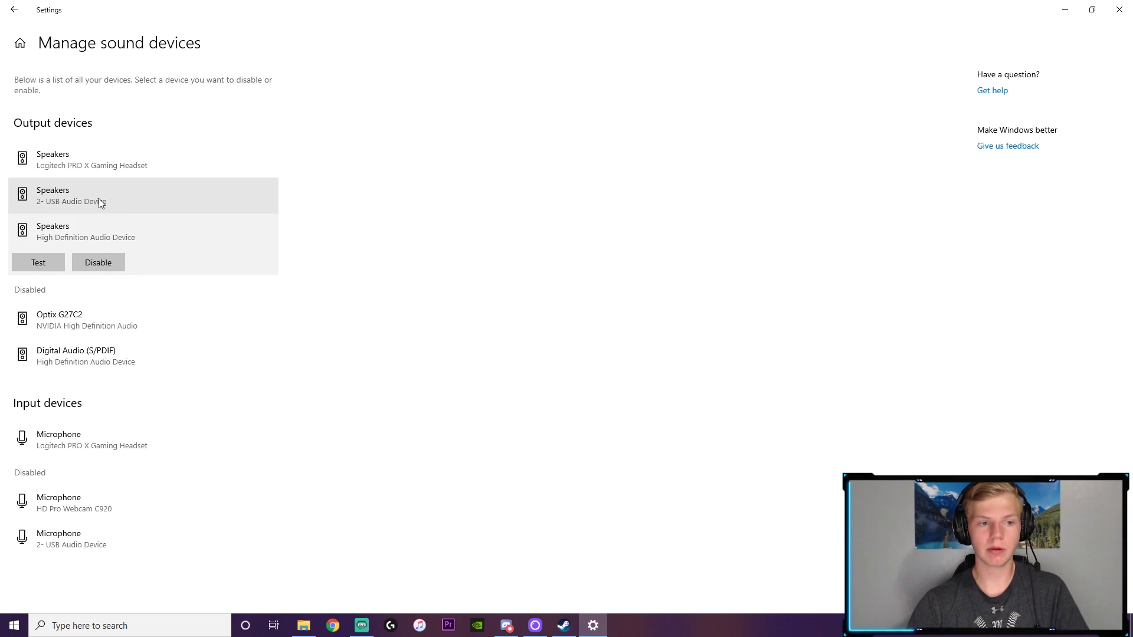
click(118, 204)
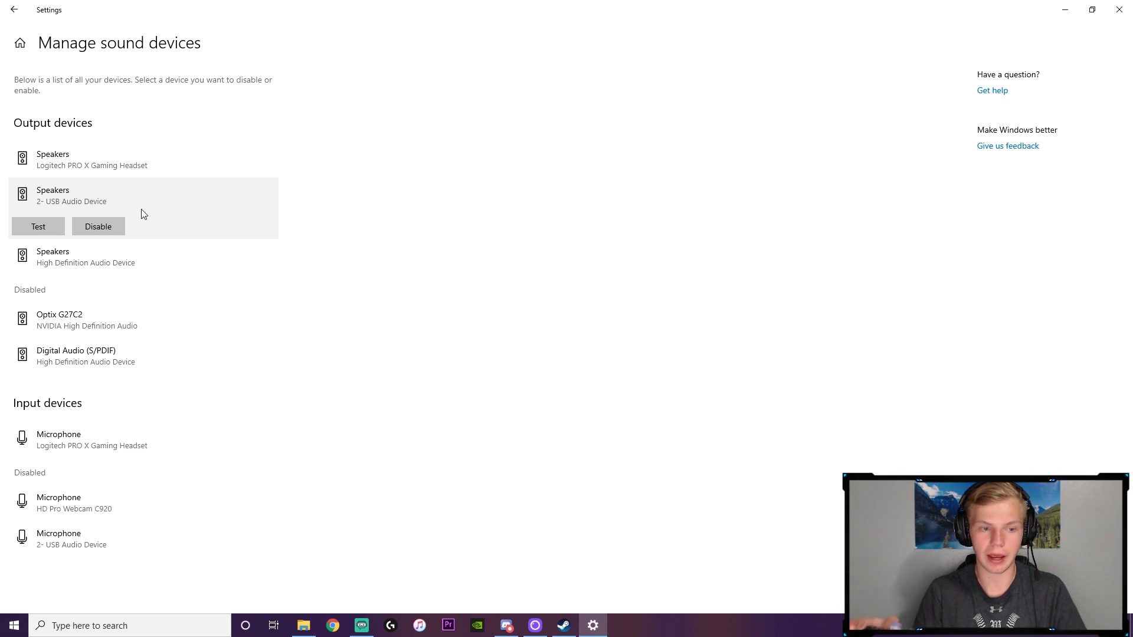
click(105, 227)
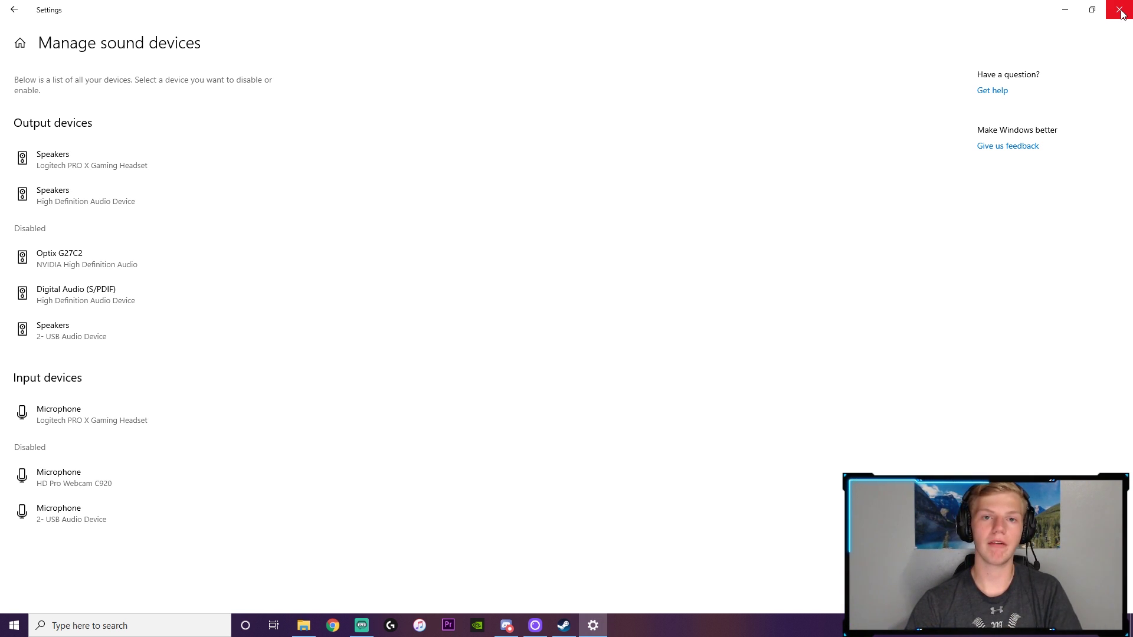
click(1120, 11)
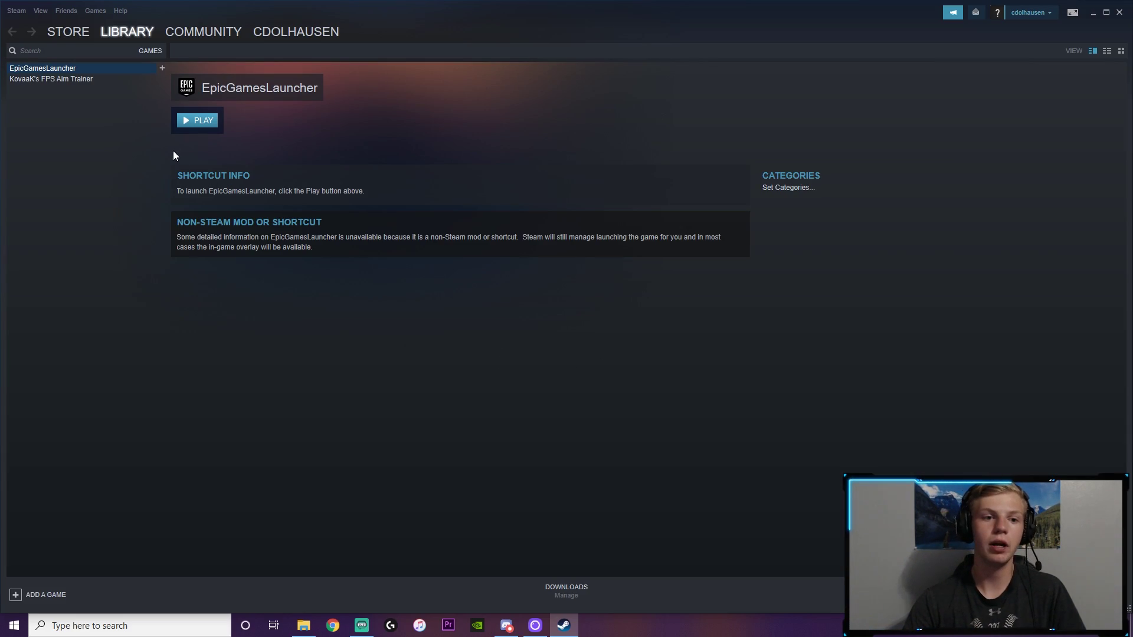
- Start EpicGamesLauncher from the Steam library and launch Fortnite from the Epic Games library
click(197, 120)
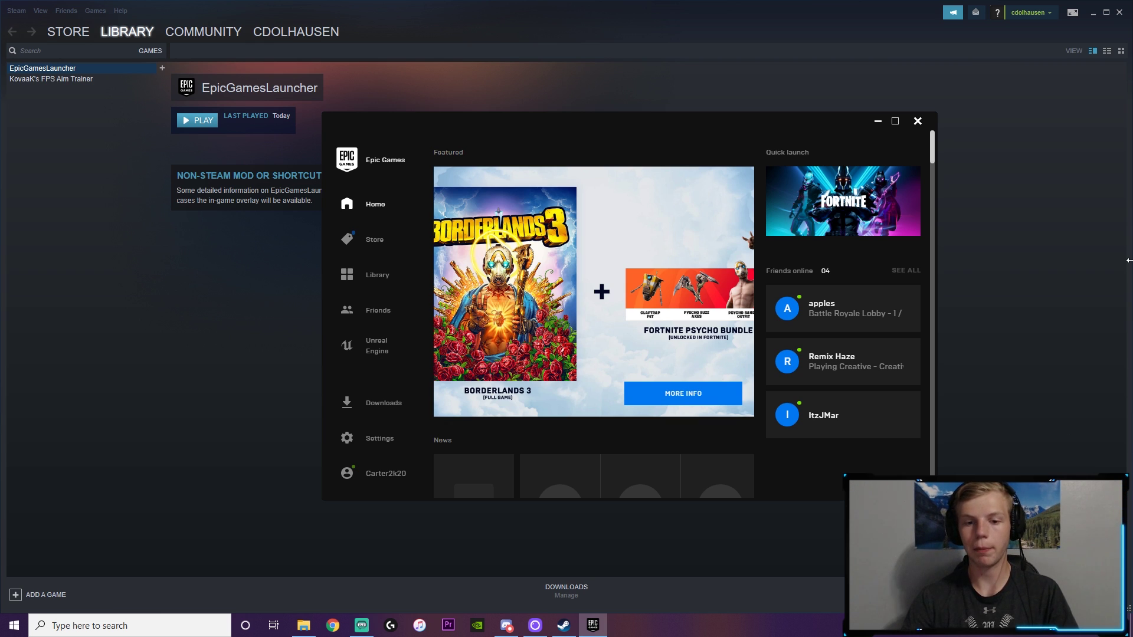
click(407, 275)
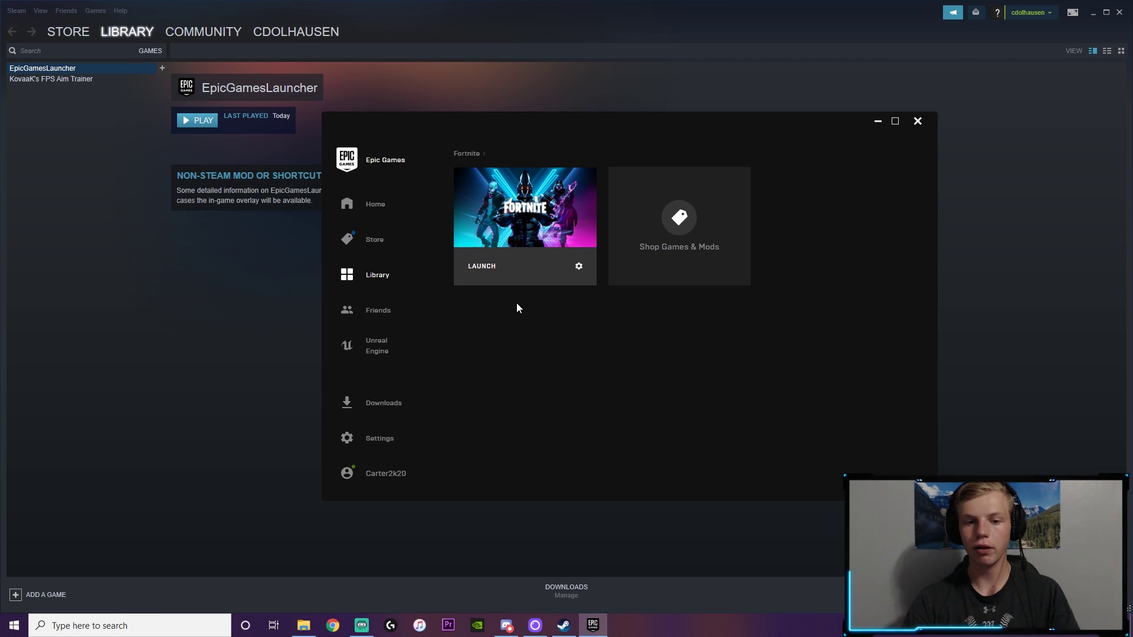
click(506, 273)
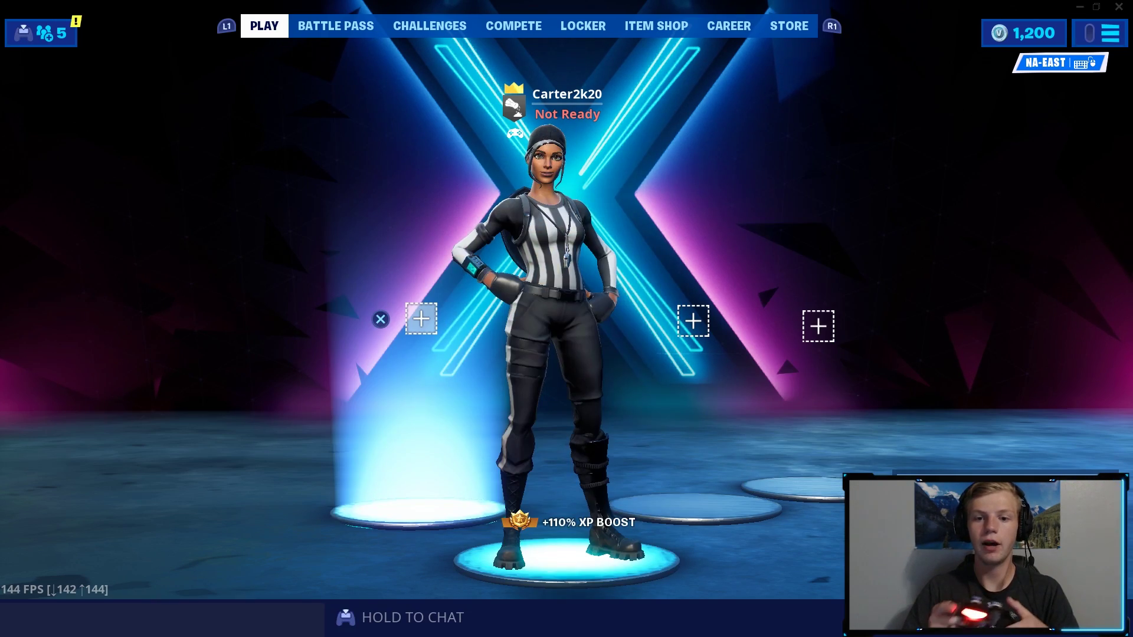
- Test the controls in a Fortnite match by opening and closing the scoreboard and switching to wall building
key(Escape)
key(Escape)
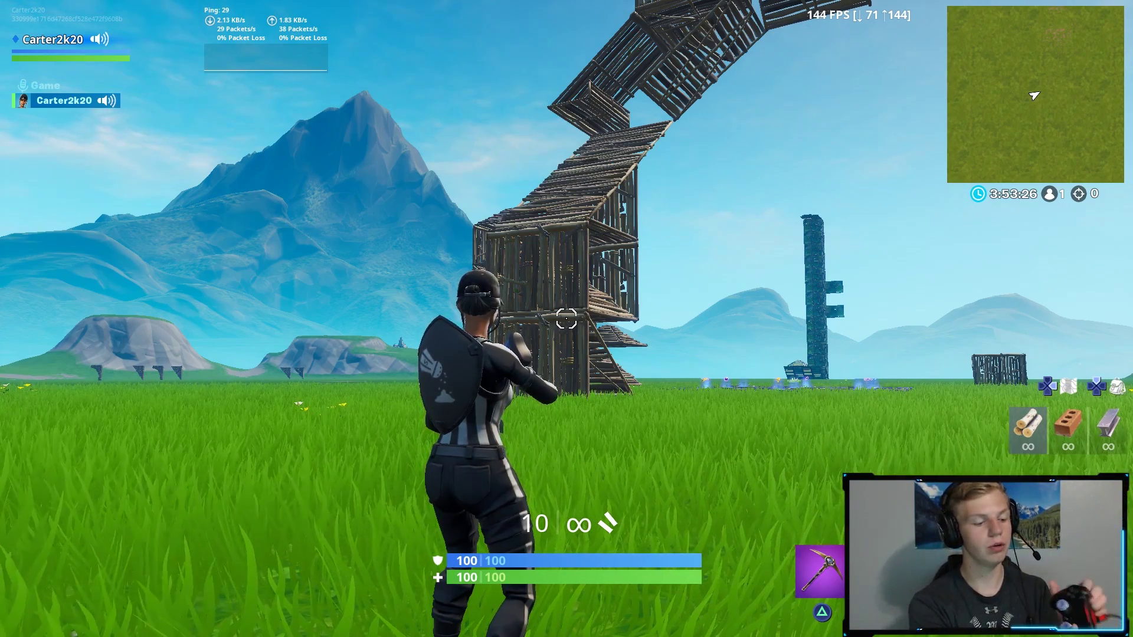
key(Escape)
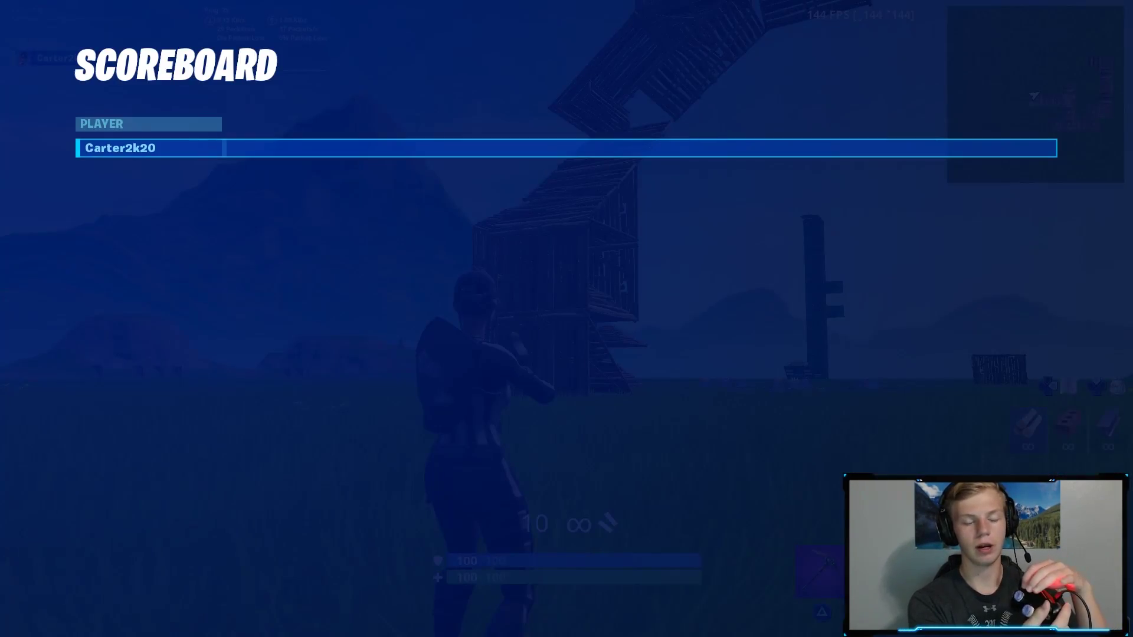
key(Escape)
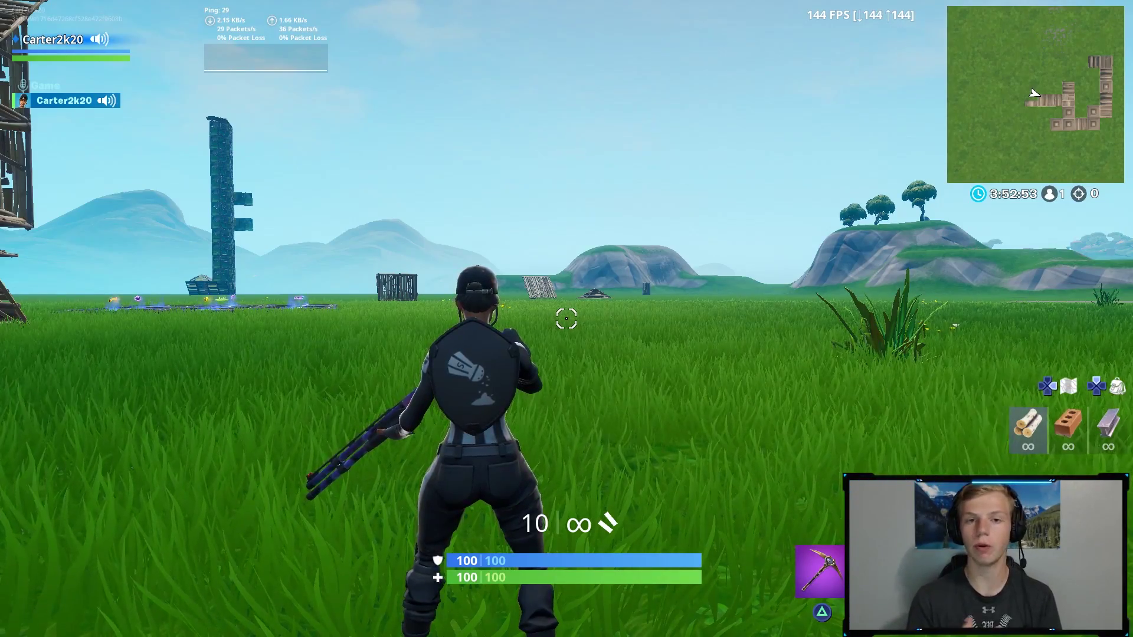
key(q)
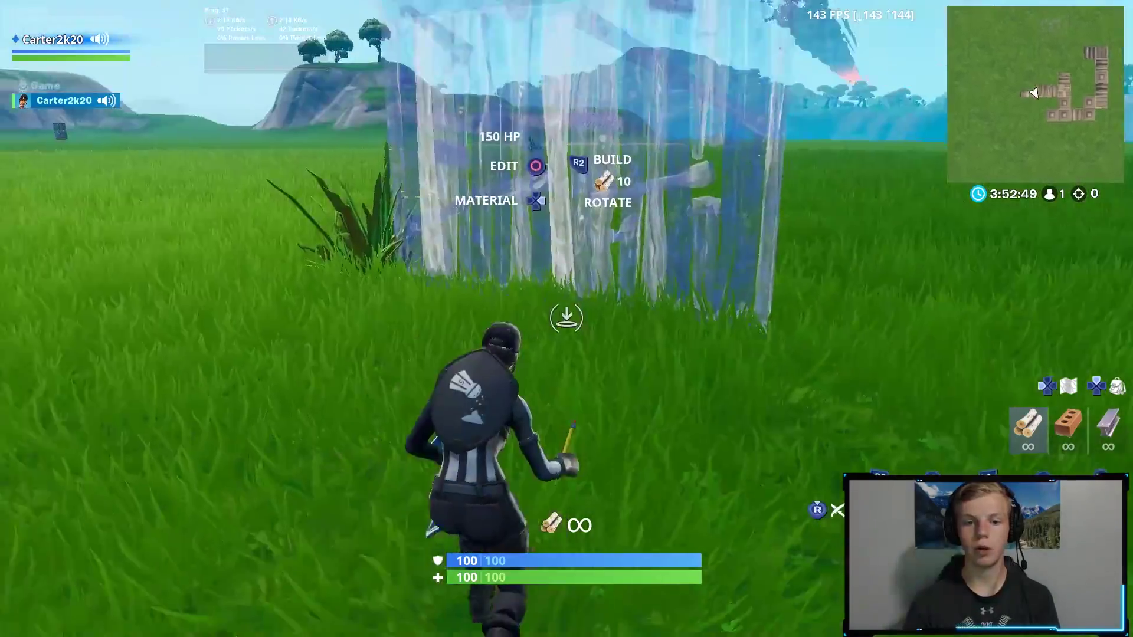